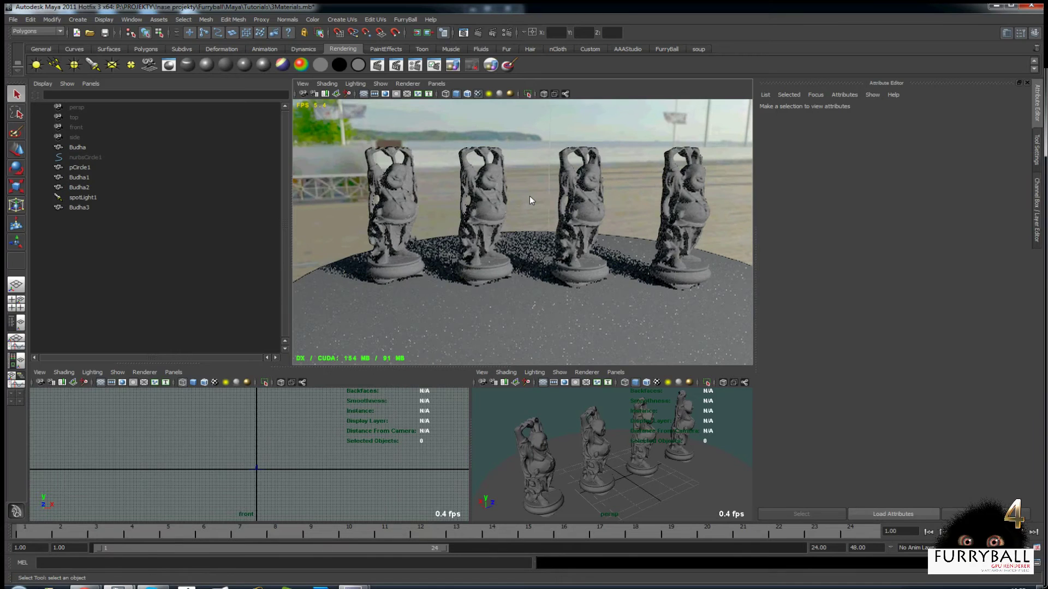
Switch the main perspective view of the Buddha statues to Default Quality Rendering
{"action": "middle_click_drag", "start_coordinate": [455, 198], "coordinate": [554, 219], "text": "alt"}
{"action": "right_click_drag", "start_coordinate": [557, 278], "coordinate": [500, 264], "text": "alt"}
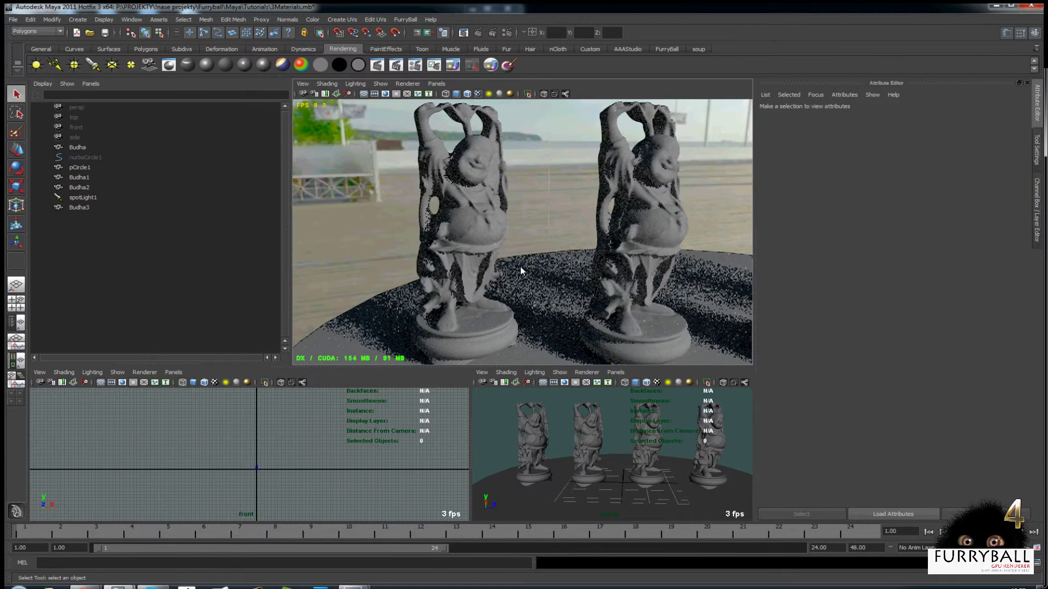
{"action": "middle_click_drag", "start_coordinate": [523, 254], "coordinate": [533, 257], "text": "alt"}
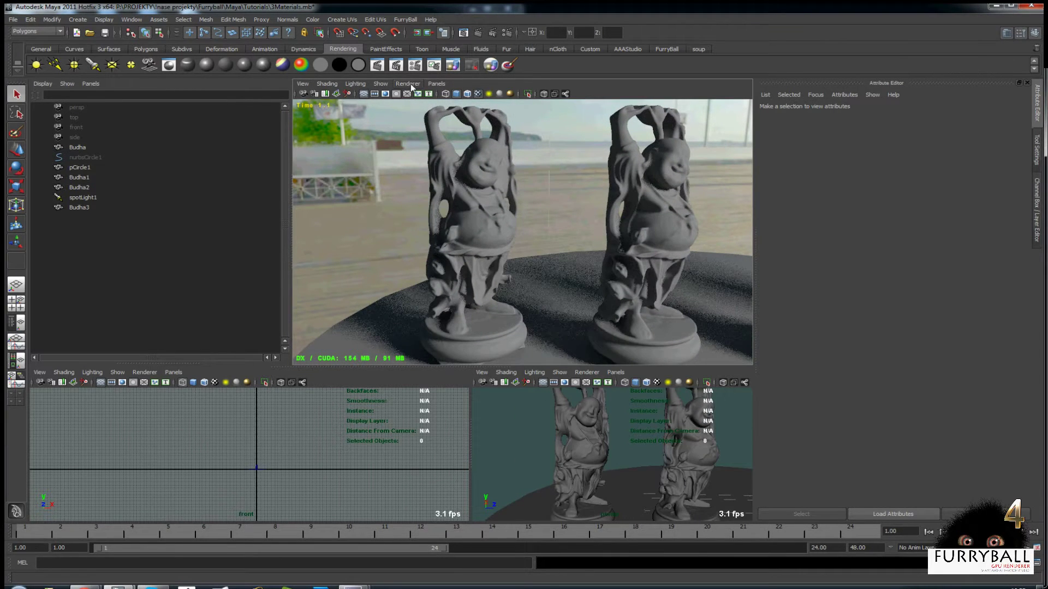
{"action": "left_click", "coordinate": [410, 83]}
{"action": "left_click", "coordinate": [418, 96]}
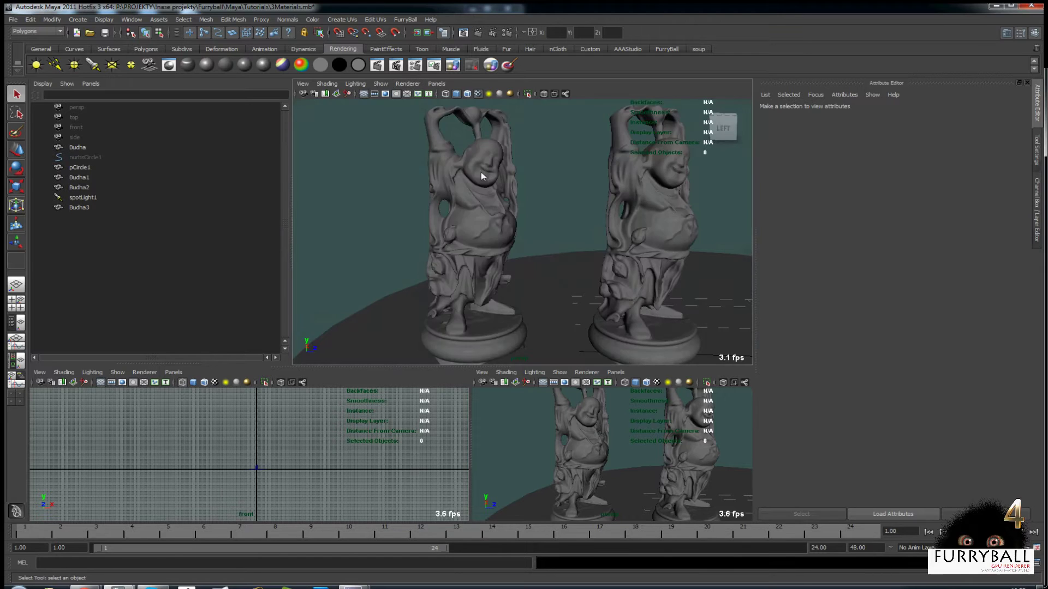
Select the statue Budha2 and open the Hypershade
{"action": "left_click", "coordinate": [481, 171]}
{"action": "key", "text": "space"}
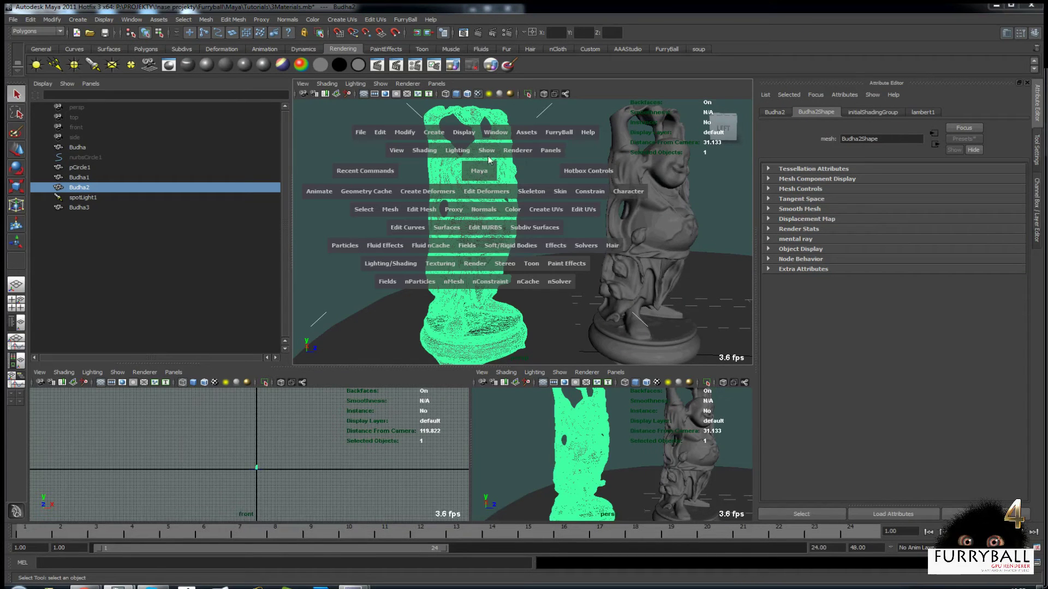
{"action": "left_click", "coordinate": [489, 135]}
{"action": "mouse_move", "coordinate": [515, 170]}
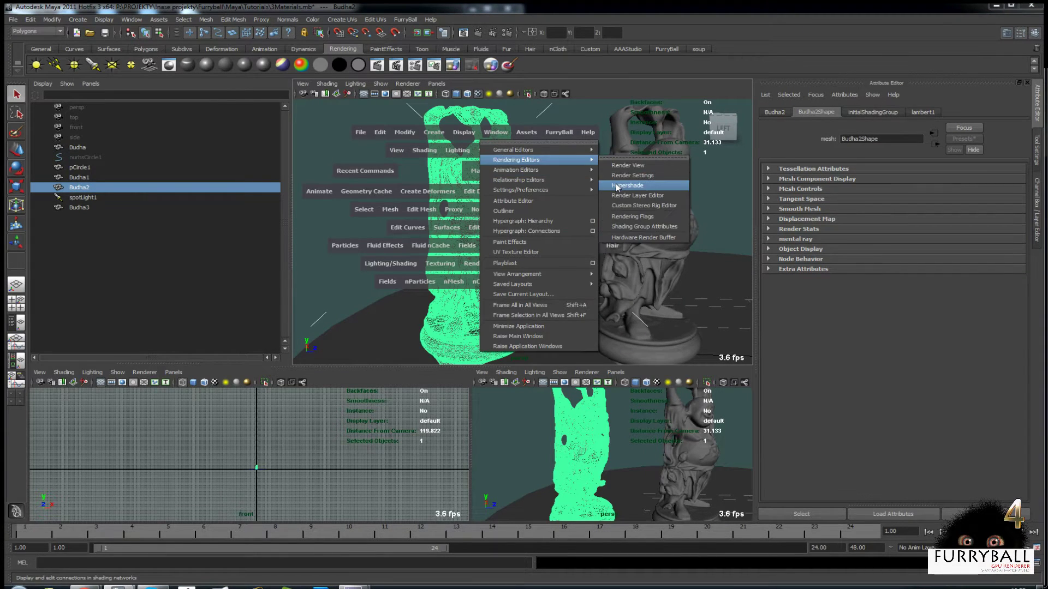
{"action": "left_click", "coordinate": [622, 183]}
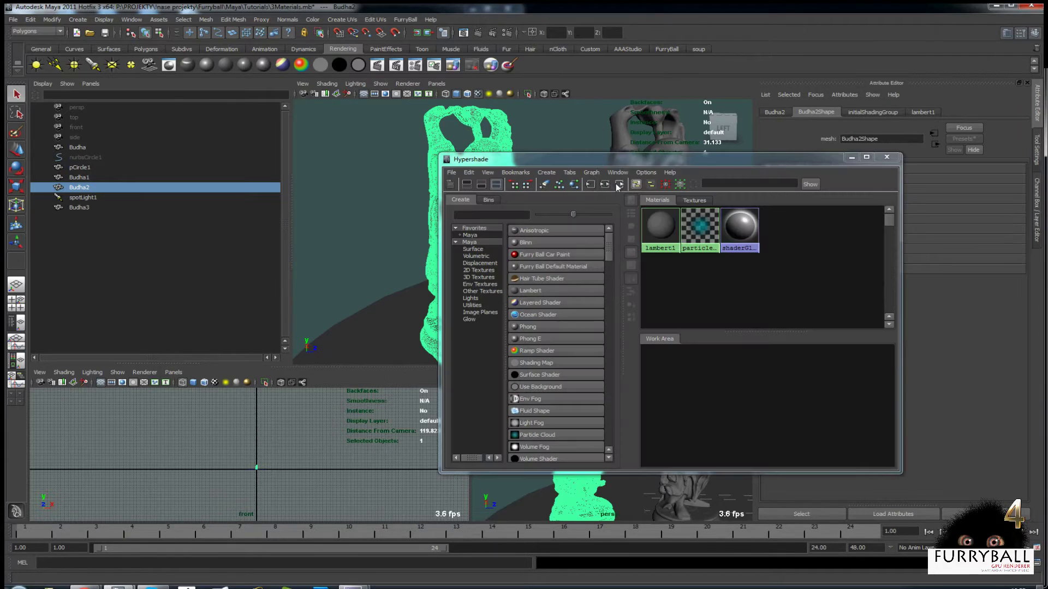
Create a Furry Ball Default Material, assign it to the selected statue Budha2 and minimize the Hypershade
{"action": "left_click", "coordinate": [551, 268]}
{"action": "left_click_drag", "start_coordinate": [564, 162], "coordinate": [491, 222]}
{"action": "left_click", "coordinate": [454, 168]}
{"action": "right_click_drag", "start_coordinate": [605, 427], "coordinate": [614, 393]}
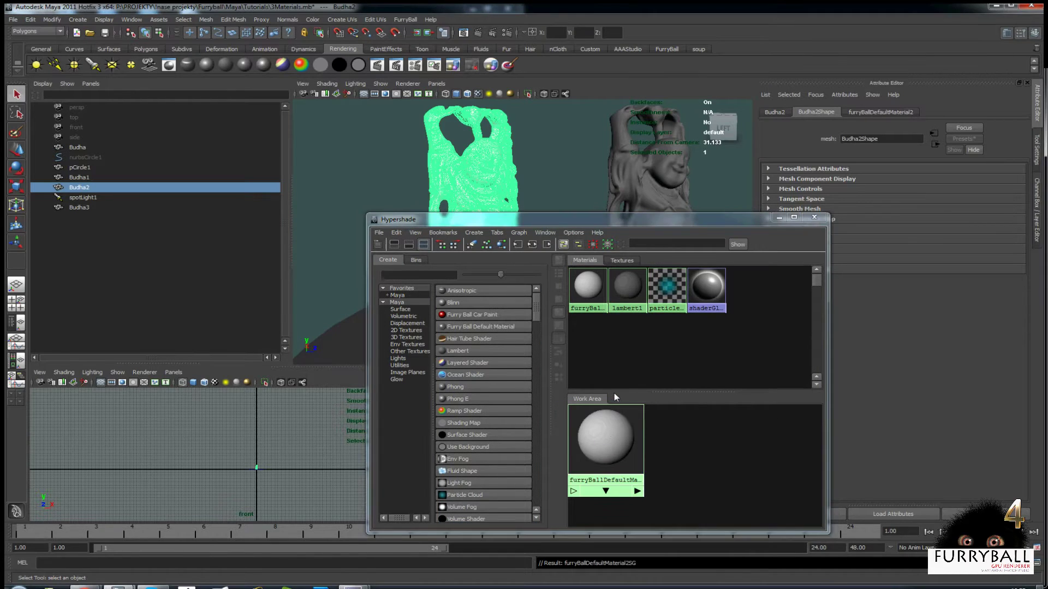
{"action": "left_click", "coordinate": [777, 218]}
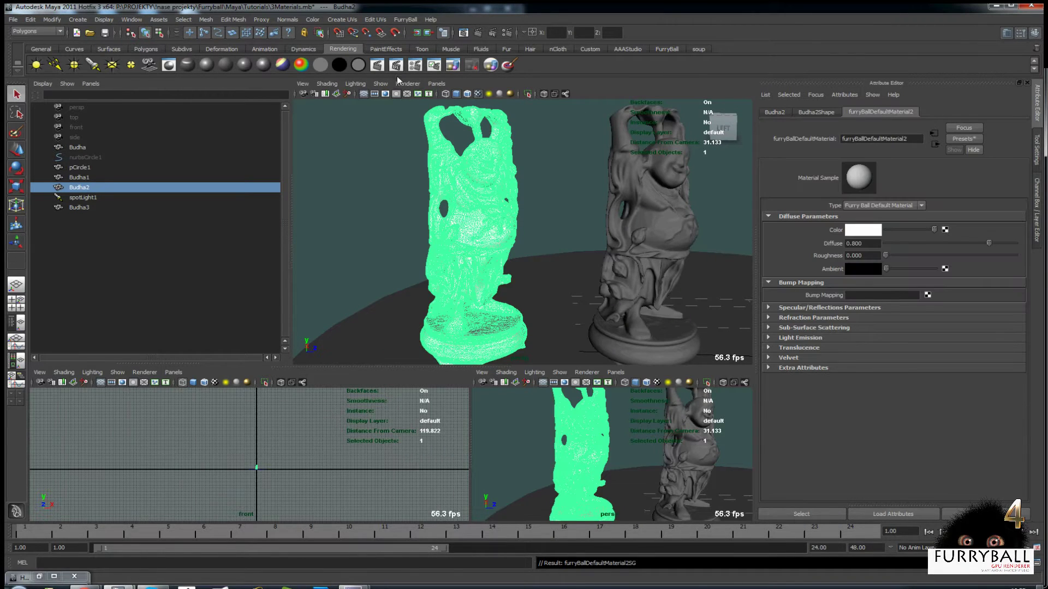
Set the main perspective view's renderer to FurryBall to preview the statue's new material
{"action": "left_click", "coordinate": [406, 83]}
{"action": "left_click", "coordinate": [519, 132]}
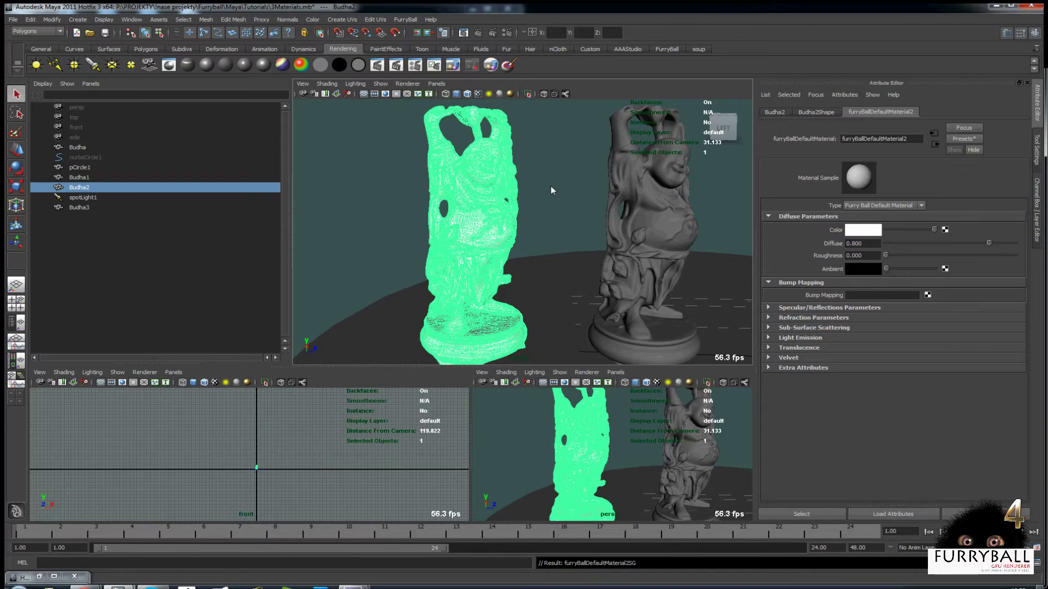
{"action": "left_click_drag", "start_coordinate": [580, 198], "coordinate": [534, 204], "text": "alt"}
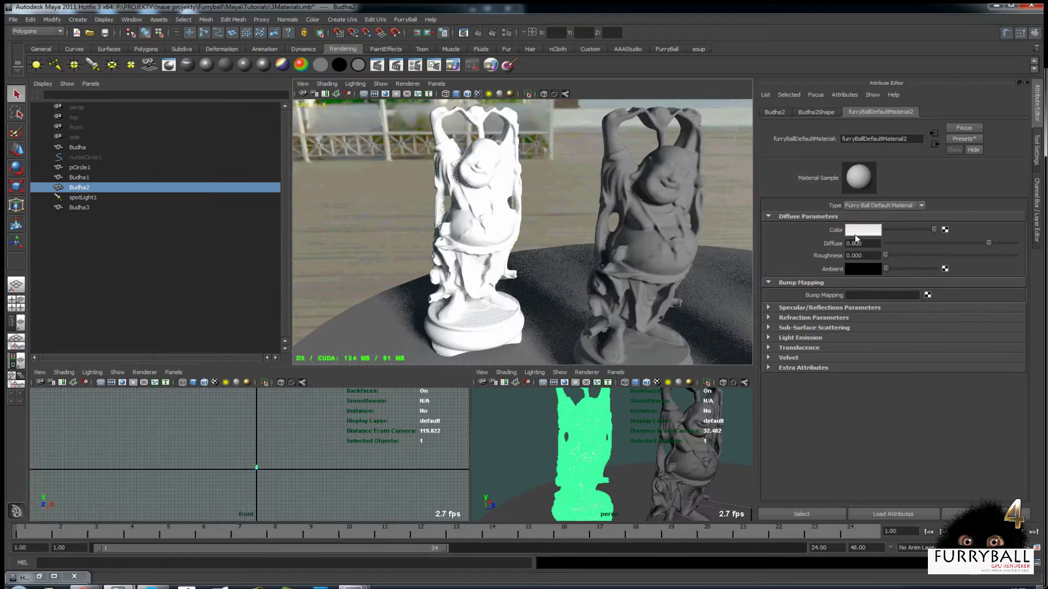
Set the diffuse color of the Budha2 material to light blue
{"action": "left_click", "coordinate": [863, 229]}
{"action": "left_click", "coordinate": [911, 247]}
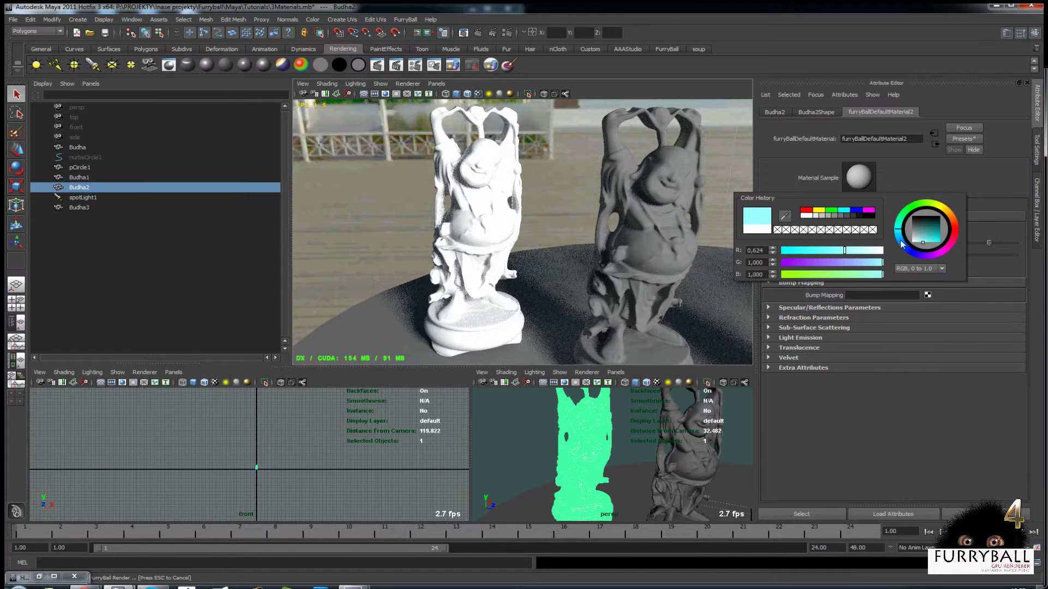
{"action": "left_click", "coordinate": [899, 241]}
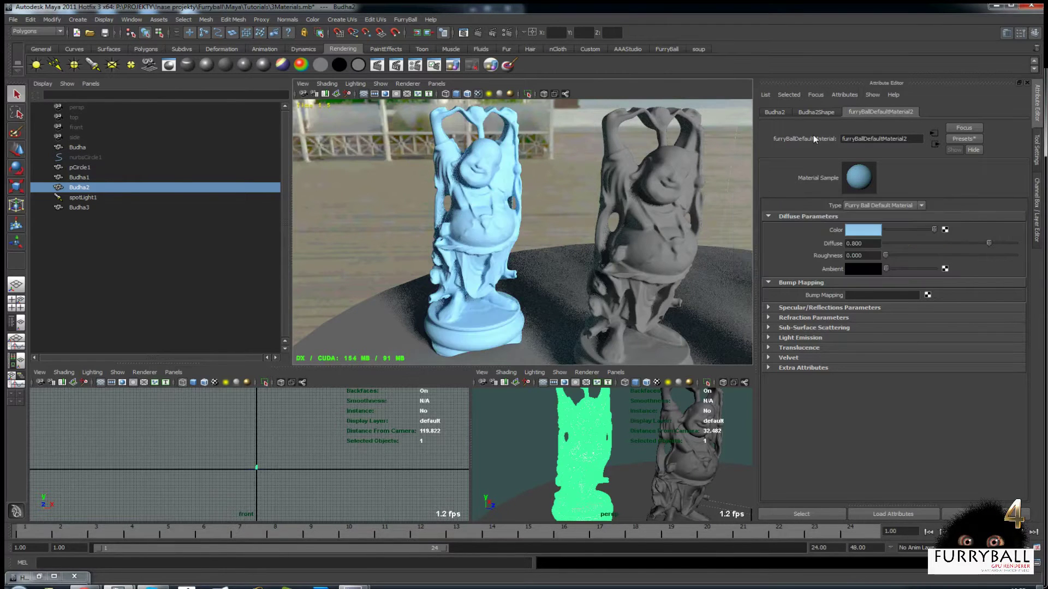
Set the blue material's diffuse roughness to 1 and its Diffuse value to 0.7
{"action": "left_click_drag", "start_coordinate": [864, 254], "coordinate": [704, 265]}
{"action": "left_click", "coordinate": [847, 256]}
{"action": "type", "text": "1"}
{"action": "key", "text": "Return"}
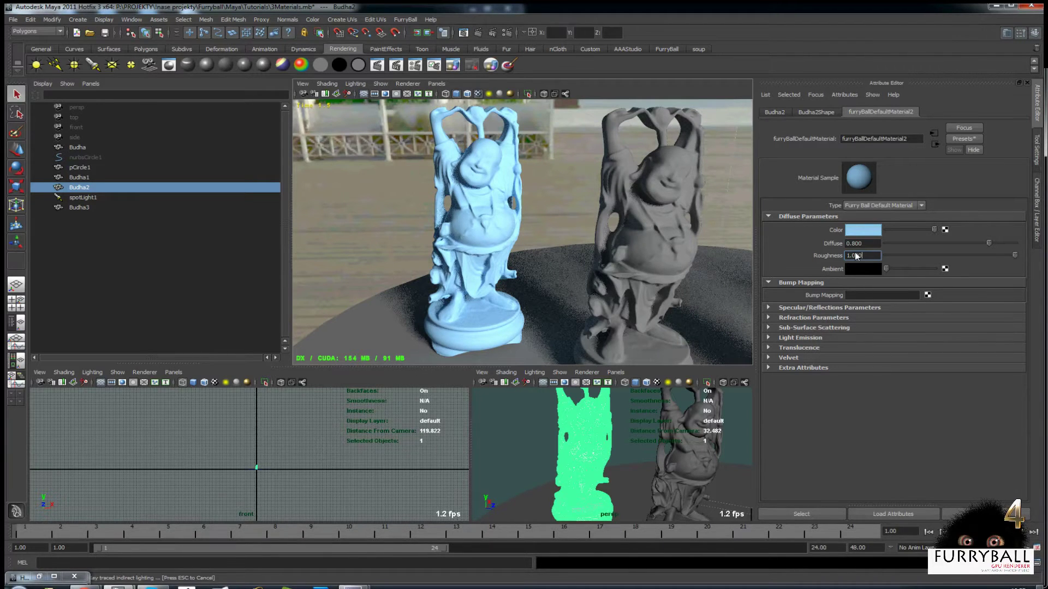
{"action": "left_click_drag", "start_coordinate": [872, 244], "coordinate": [852, 252]}
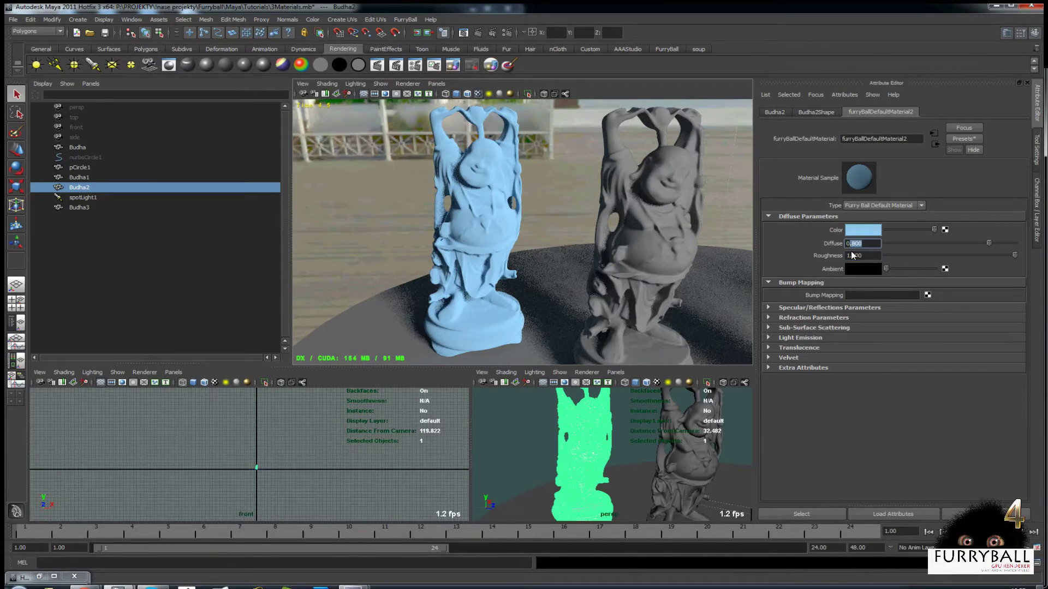
{"action": "type", "text": "7"}
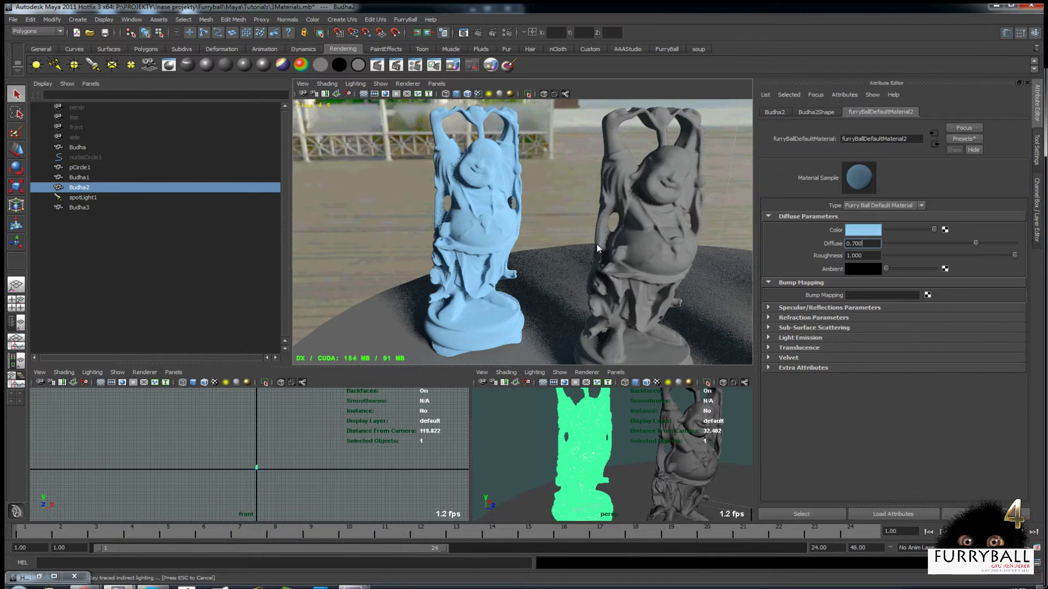
{"action": "key", "text": "Return"}
{"action": "left_click_drag", "start_coordinate": [538, 237], "coordinate": [566, 234], "text": "alt"}
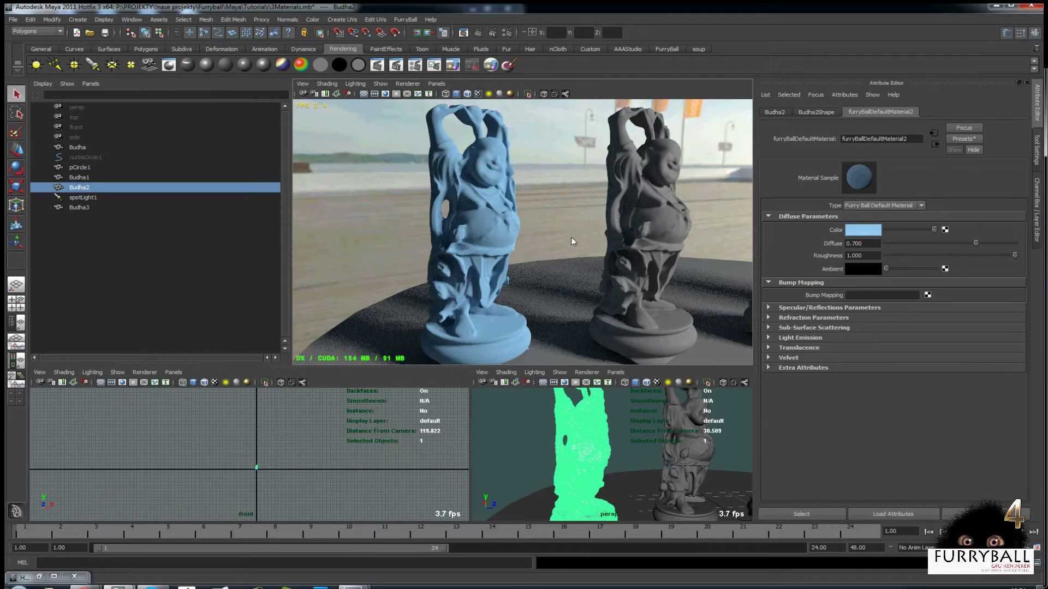
Add a file texture with ZulaOver_N.png as the blue material's bump map, used as Tangent Space Normals with bump depth 0.3
{"action": "left_click", "coordinate": [927, 294]}
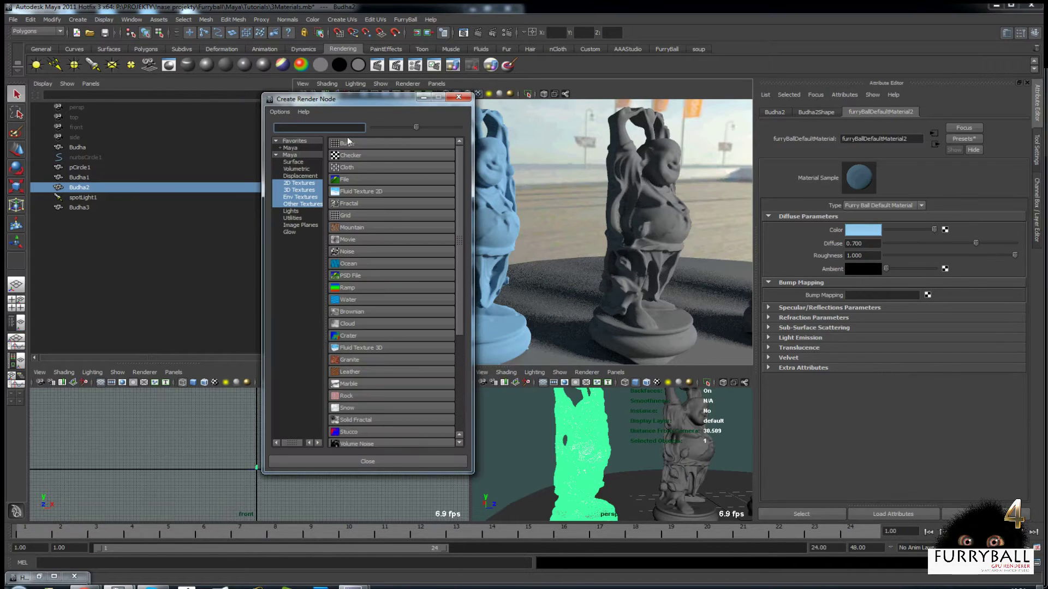
{"action": "left_click", "coordinate": [345, 179]}
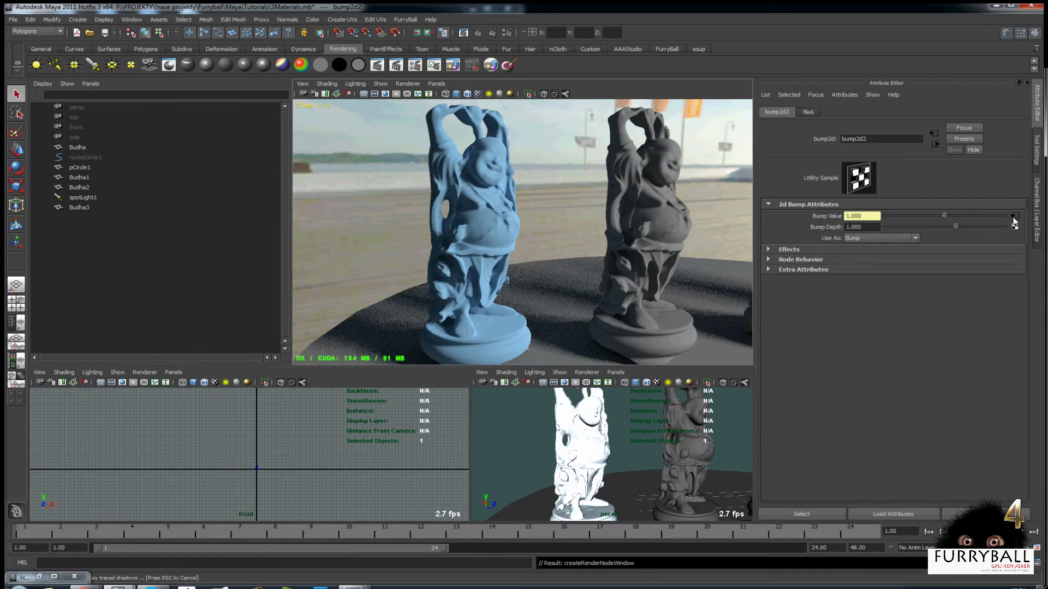
{"action": "left_click", "coordinate": [1014, 217]}
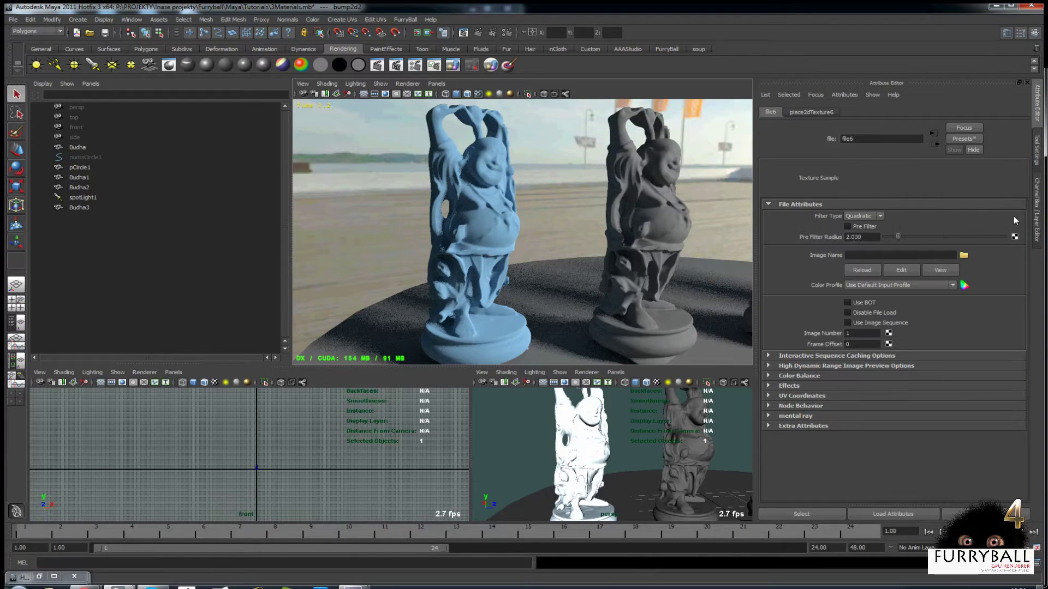
{"action": "left_click", "coordinate": [963, 255]}
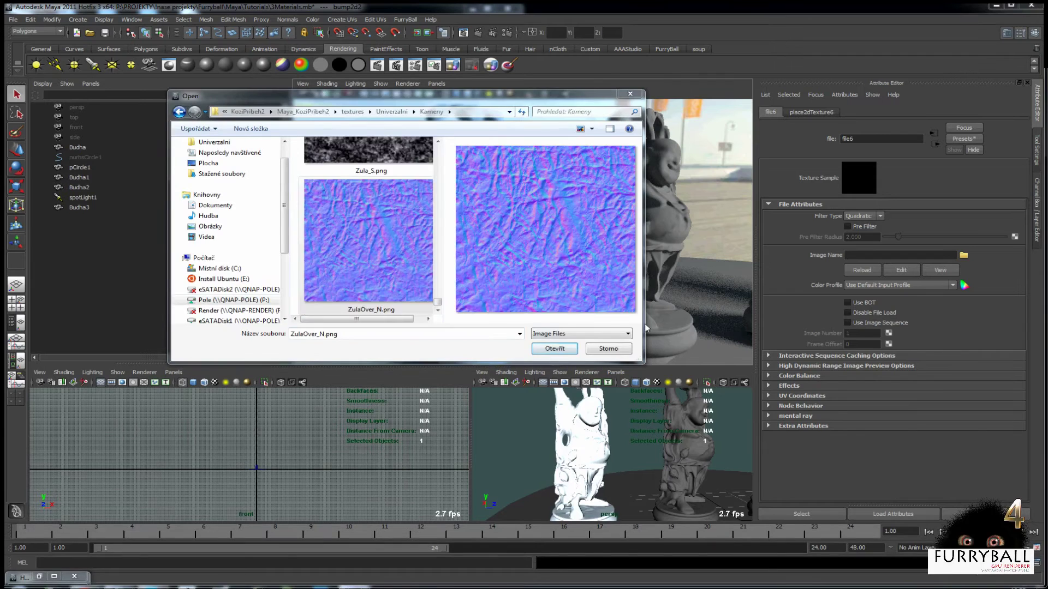
{"action": "left_click", "coordinate": [553, 349]}
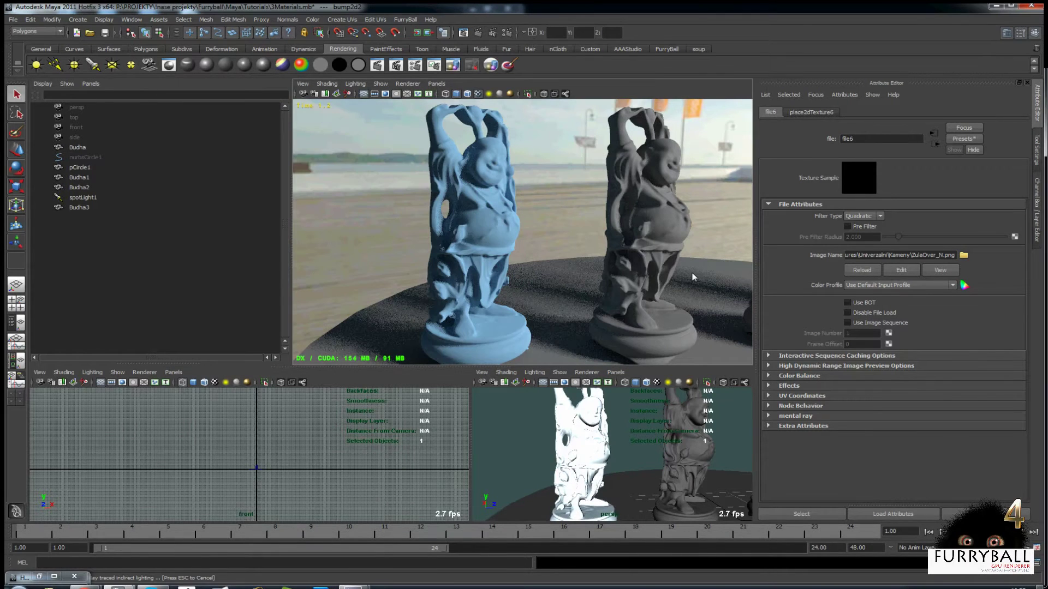
{"action": "left_click", "coordinate": [934, 145]}
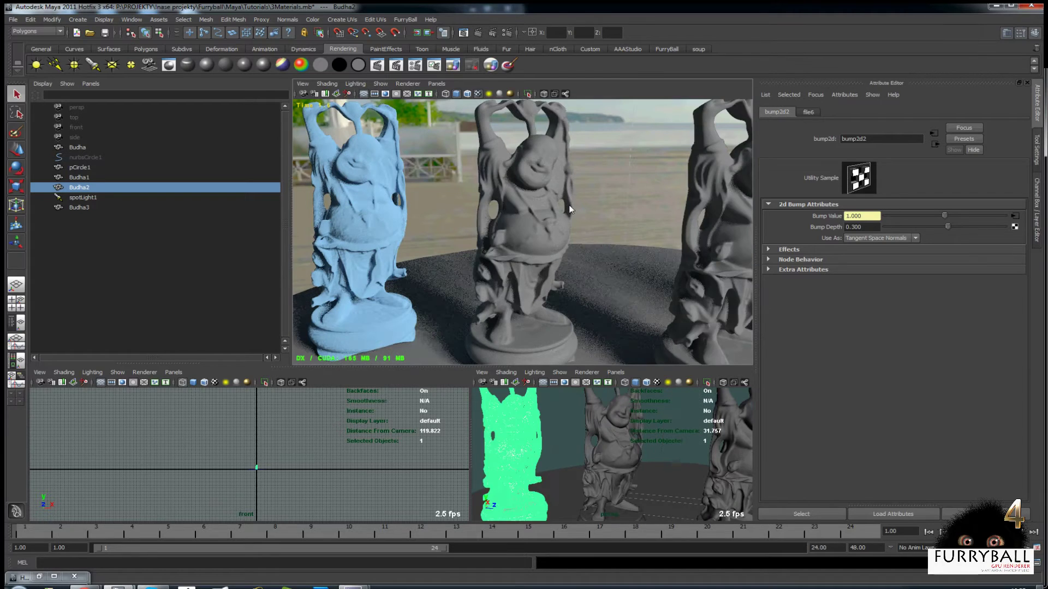
In Default Quality Rendering, create a second Furry Ball Default Material, assign it to the neighboring statue Budha and minimize the Hypershade
{"action": "left_click", "coordinate": [408, 84]}
{"action": "left_click", "coordinate": [436, 98]}
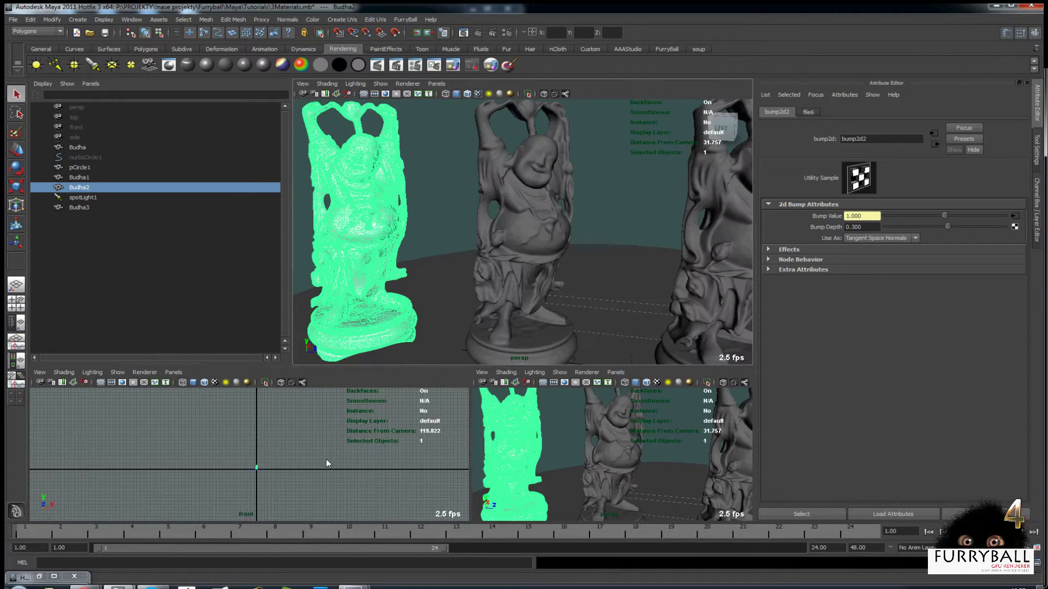
{"action": "left_click", "coordinate": [53, 576]}
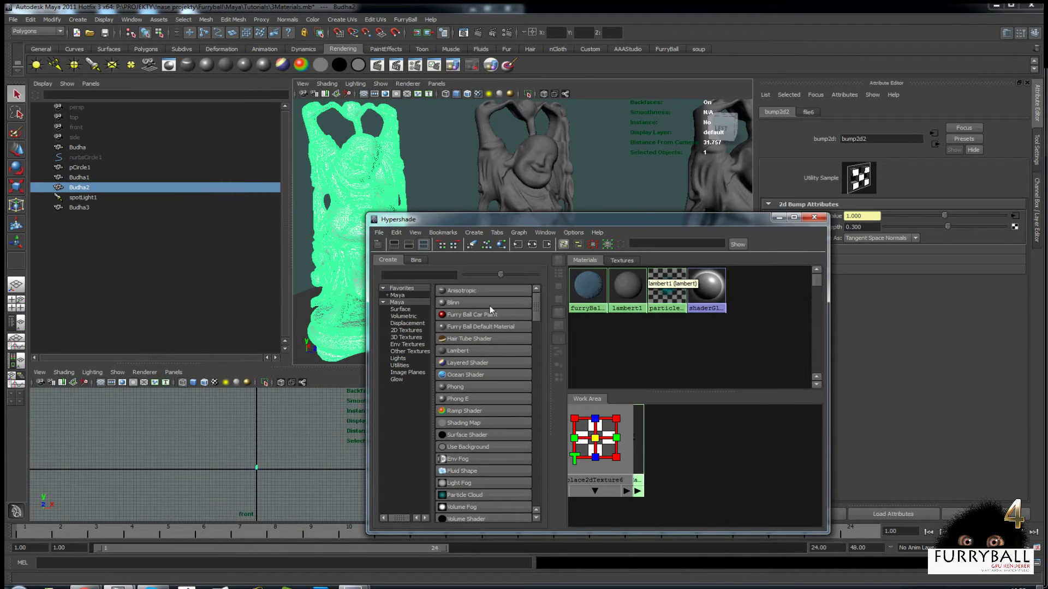
{"action": "left_click", "coordinate": [489, 326]}
{"action": "left_click", "coordinate": [525, 168]}
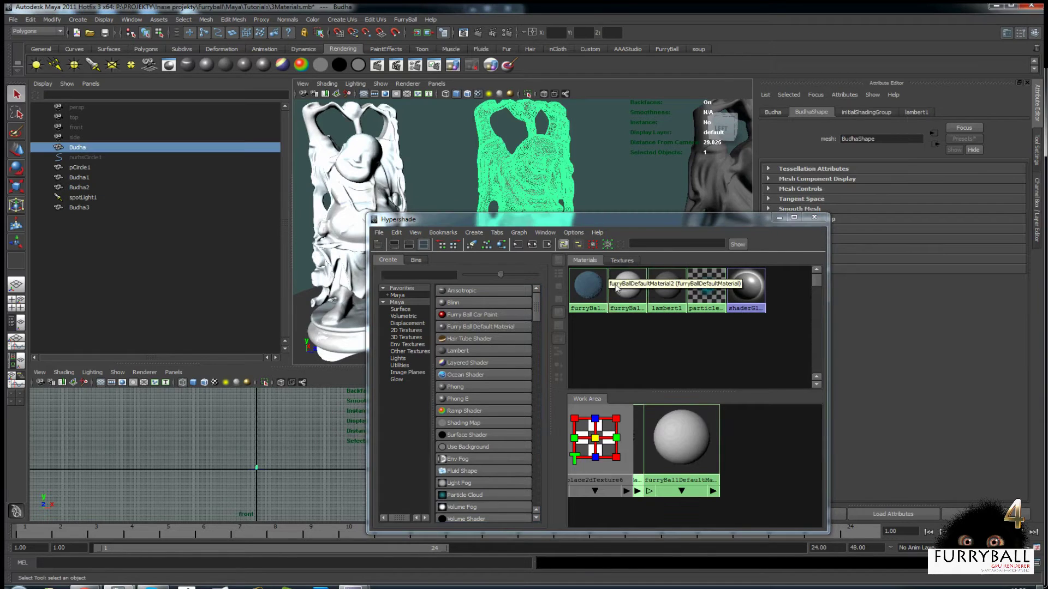
{"action": "right_click_drag", "start_coordinate": [629, 293], "coordinate": [628, 322]}
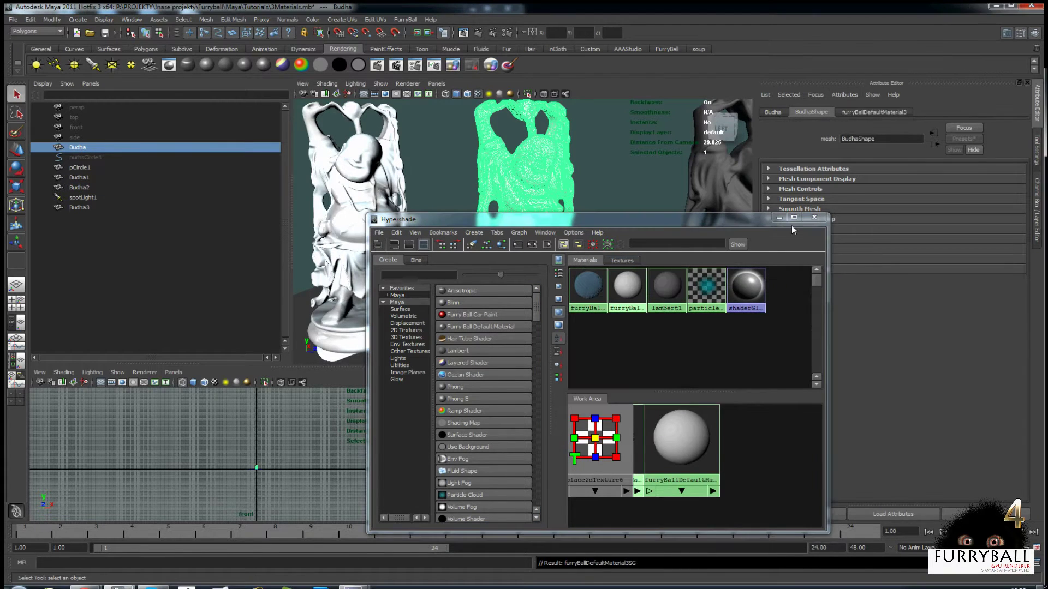
{"action": "left_click", "coordinate": [779, 217]}
Return the main perspective view to FurryBall rendering
{"action": "left_click", "coordinate": [408, 84]}
{"action": "mouse_move", "coordinate": [437, 128]}
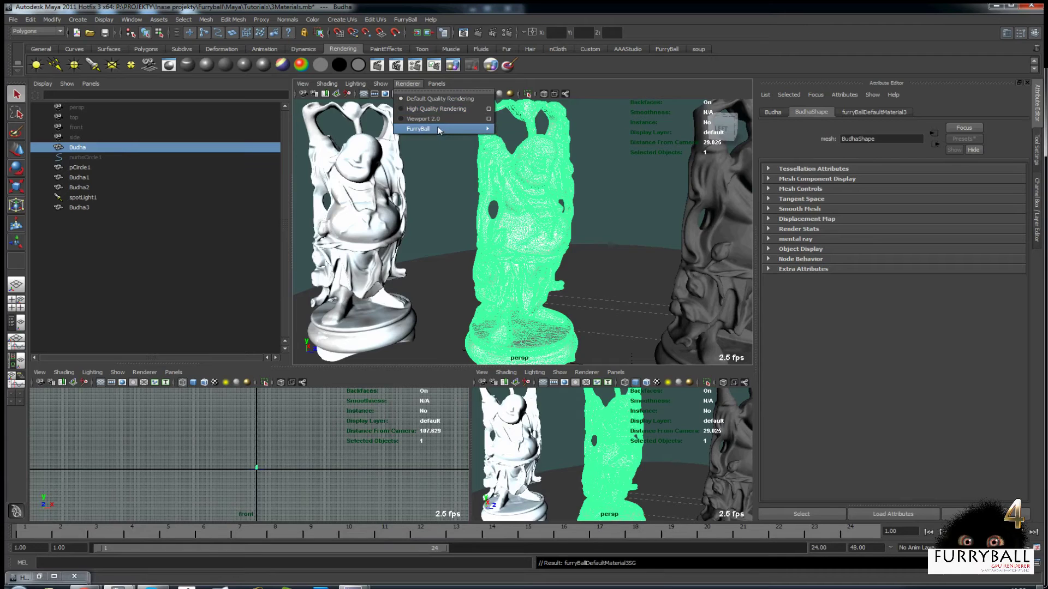
{"action": "left_click", "coordinate": [513, 129]}
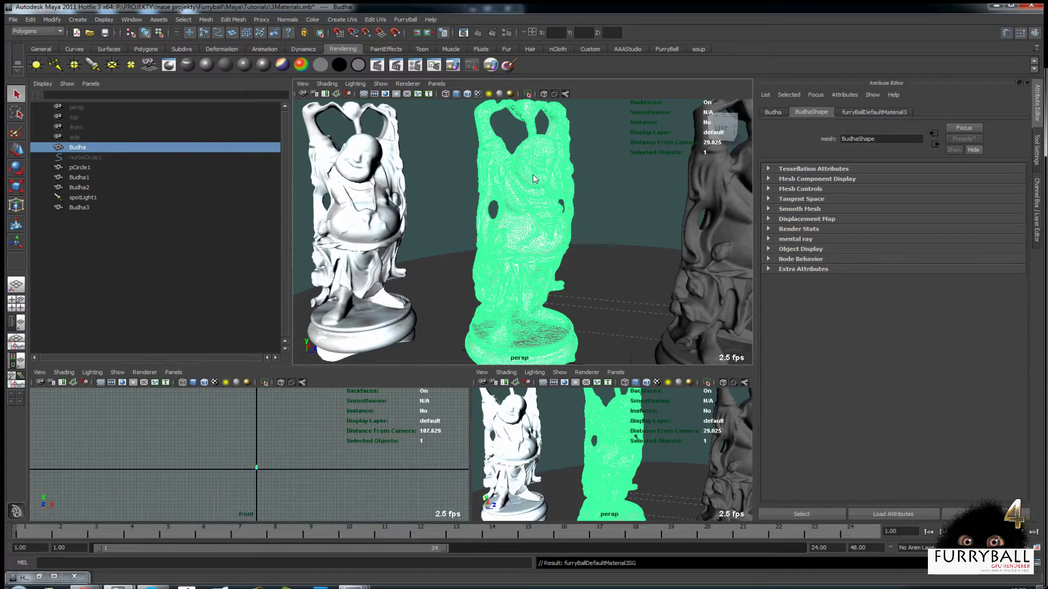
Set the Budha material's diffuse color to dark gray and its Diffuse value to 0.3
{"action": "left_click", "coordinate": [857, 111]}
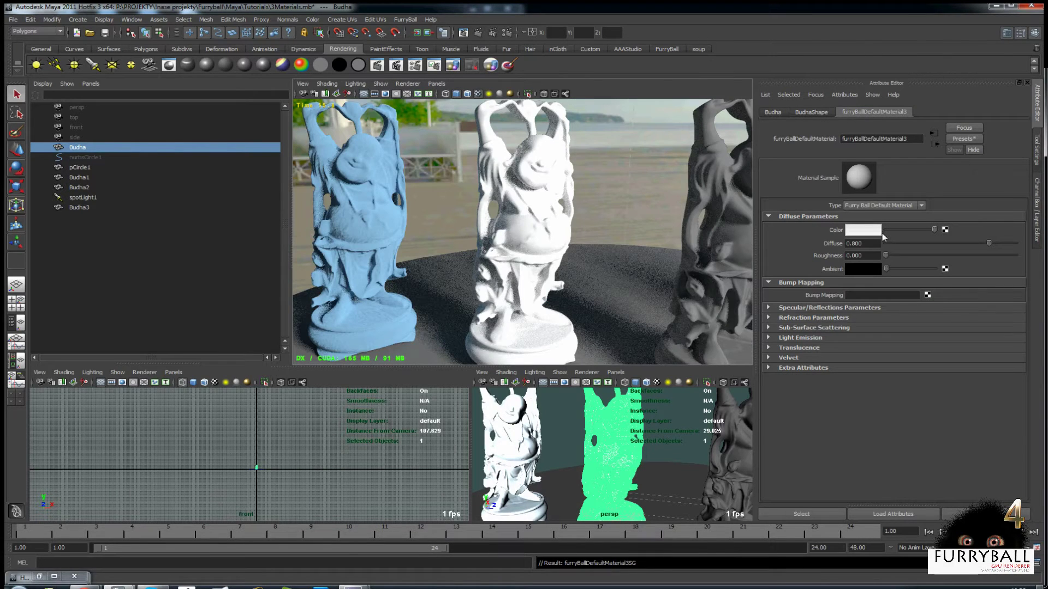
{"action": "left_click", "coordinate": [900, 229]}
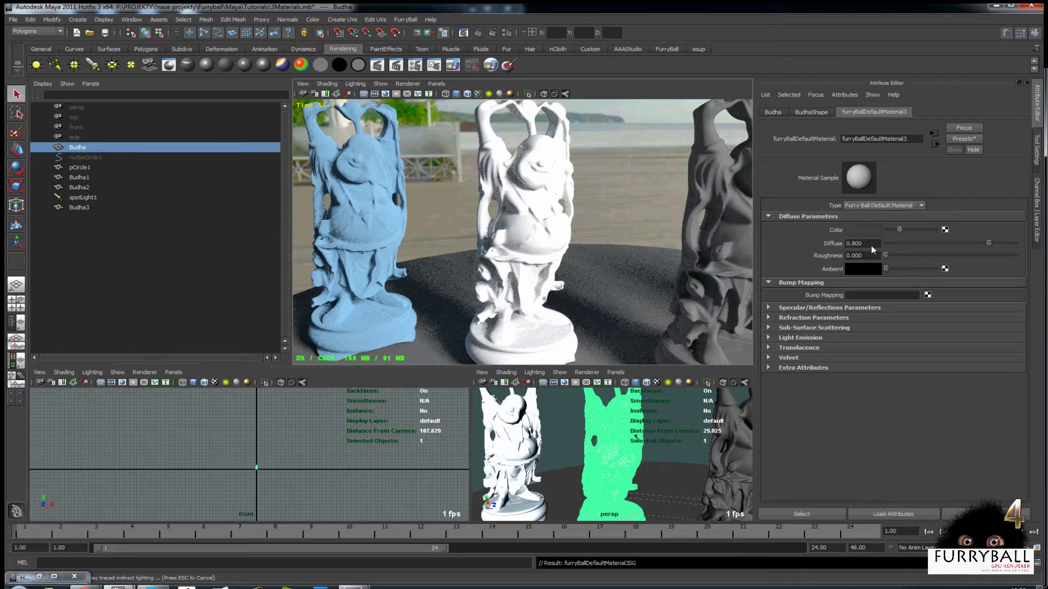
{"action": "left_click_drag", "start_coordinate": [871, 245], "coordinate": [854, 257]}
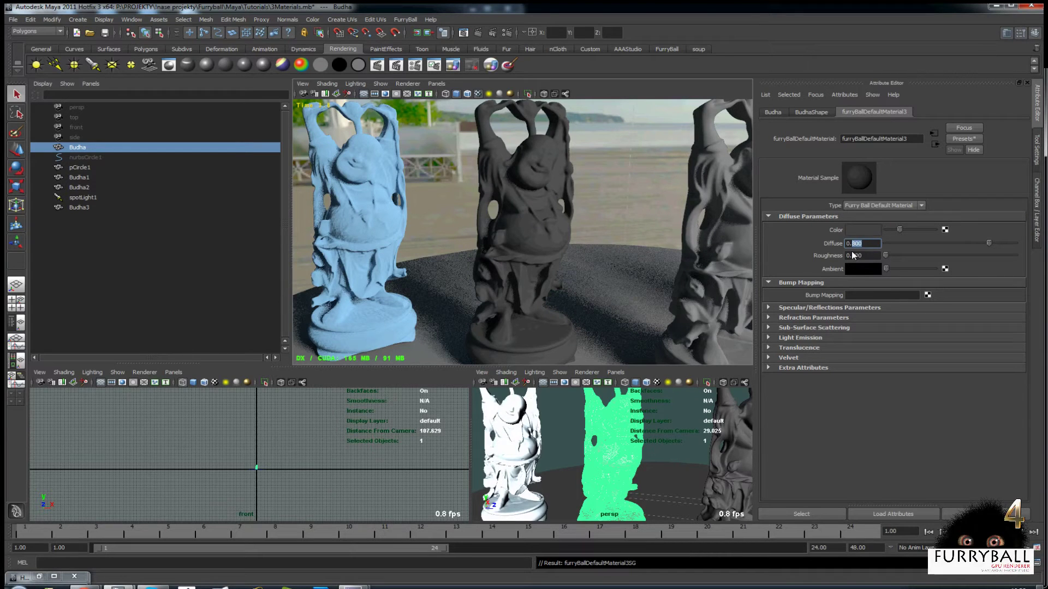
{"action": "type", "text": "3"}
{"action": "key", "text": "Return"}
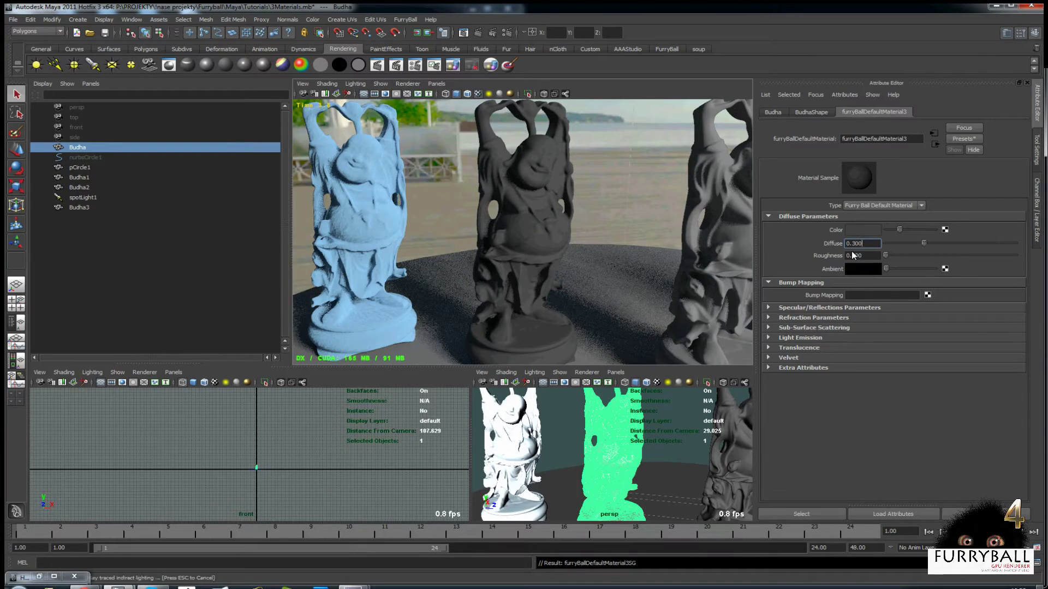
Set the Specular value in the dark material's Specular/Reflections Parameters to 1
{"action": "left_click", "coordinate": [809, 309]}
{"action": "left_click", "coordinate": [865, 335]}
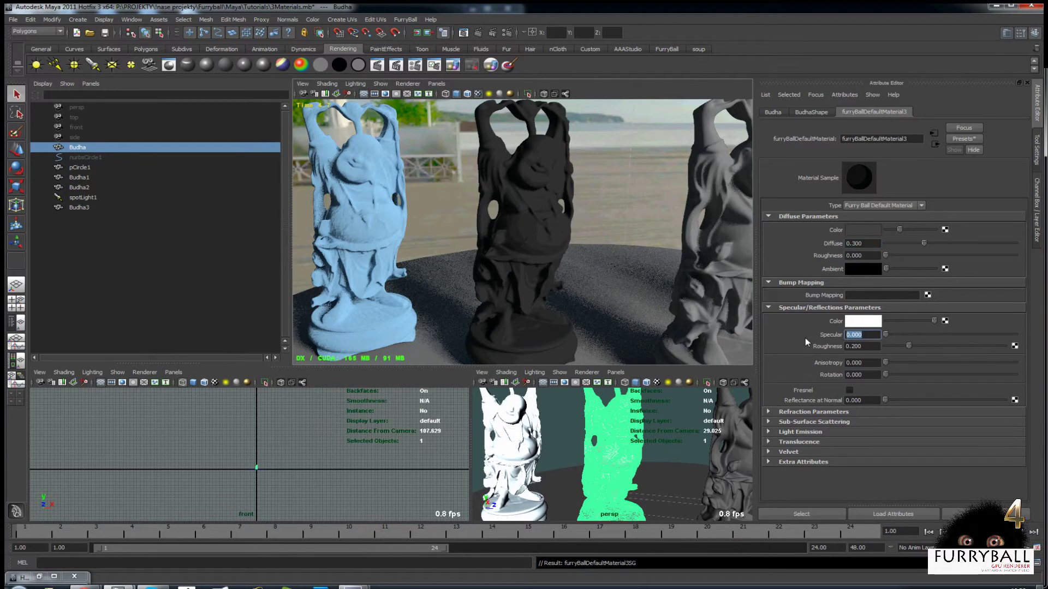
{"action": "type", "text": "1"}
{"action": "key", "text": "Return"}
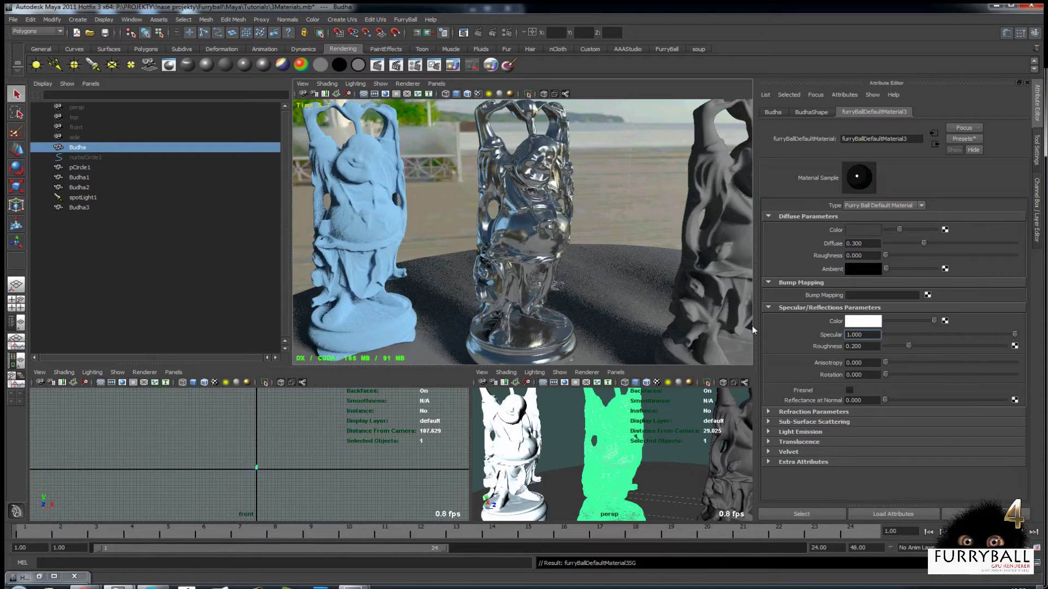
{"action": "scroll", "coordinate": [606, 251], "scroll_direction": "down", "scroll_amount": 2}
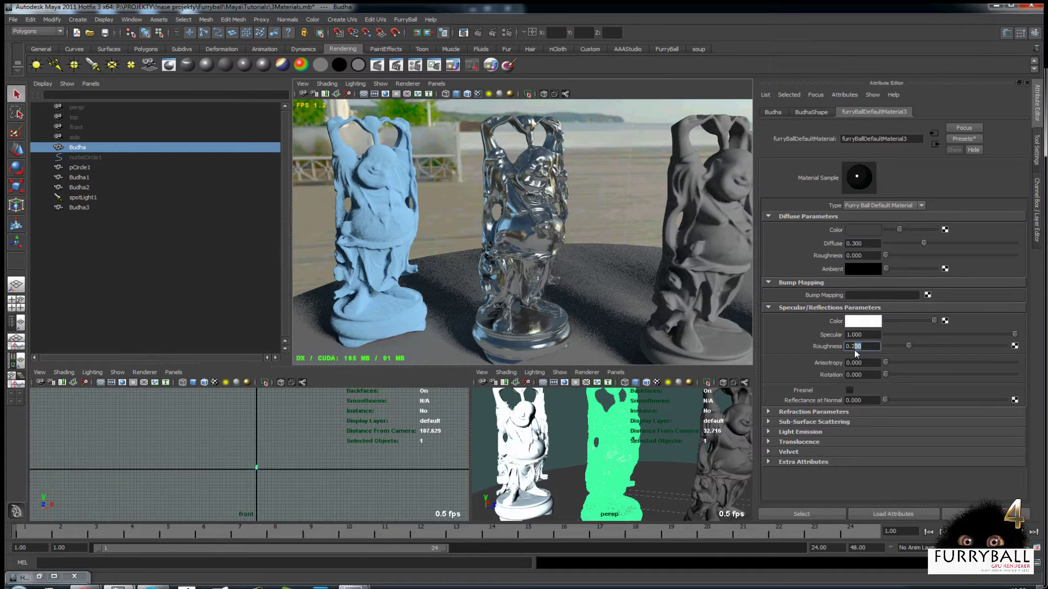
Try a specular Roughness of 0.05 on the dark Budha material and settle on 0.3
{"action": "left_click_drag", "start_coordinate": [854, 350], "coordinate": [844, 349]}
{"action": "type", "text": "0.05"}
{"action": "key", "text": "Return"}
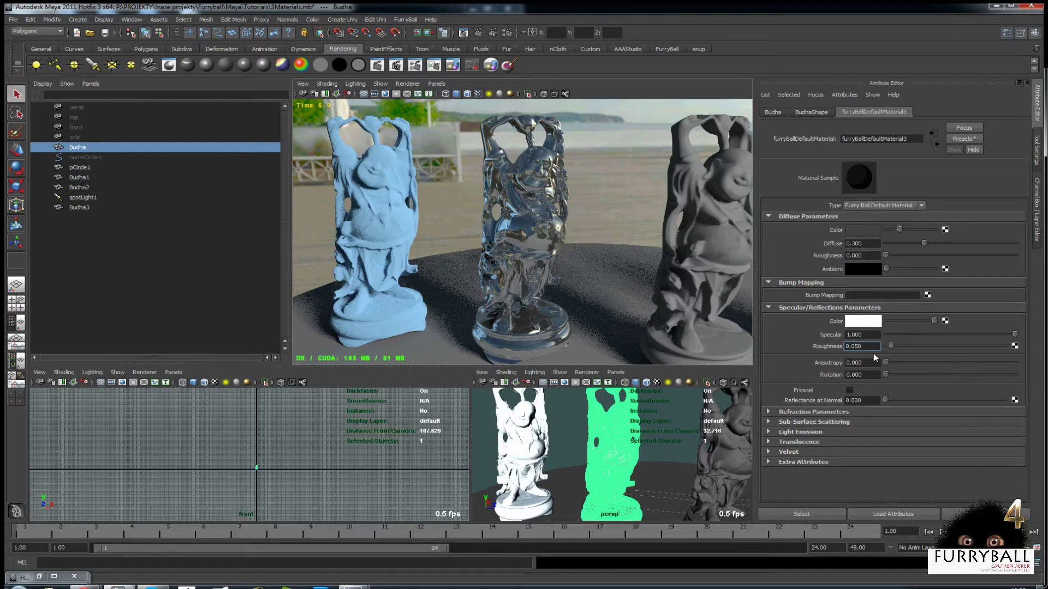
{"action": "key", "text": "ctrl+z"}
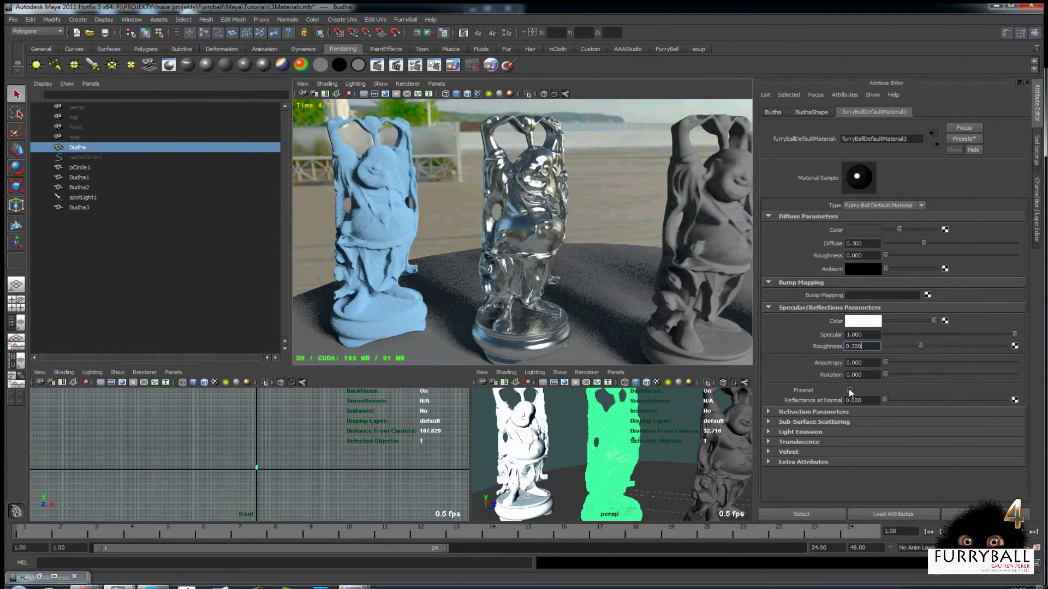
Enable Fresnel in the dark material's Specular/Reflections Parameters and set Reflectance at Normal to 0.05
{"action": "left_click", "coordinate": [850, 390]}
{"action": "left_click", "coordinate": [857, 402]}
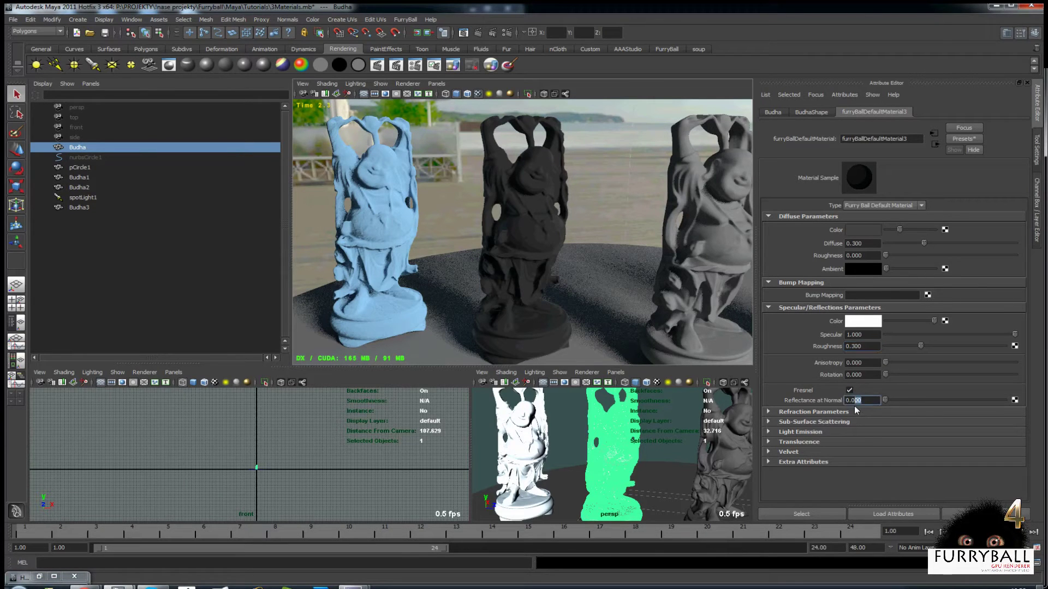
{"action": "type", "text": "0.05"}
{"action": "key", "text": "Return"}
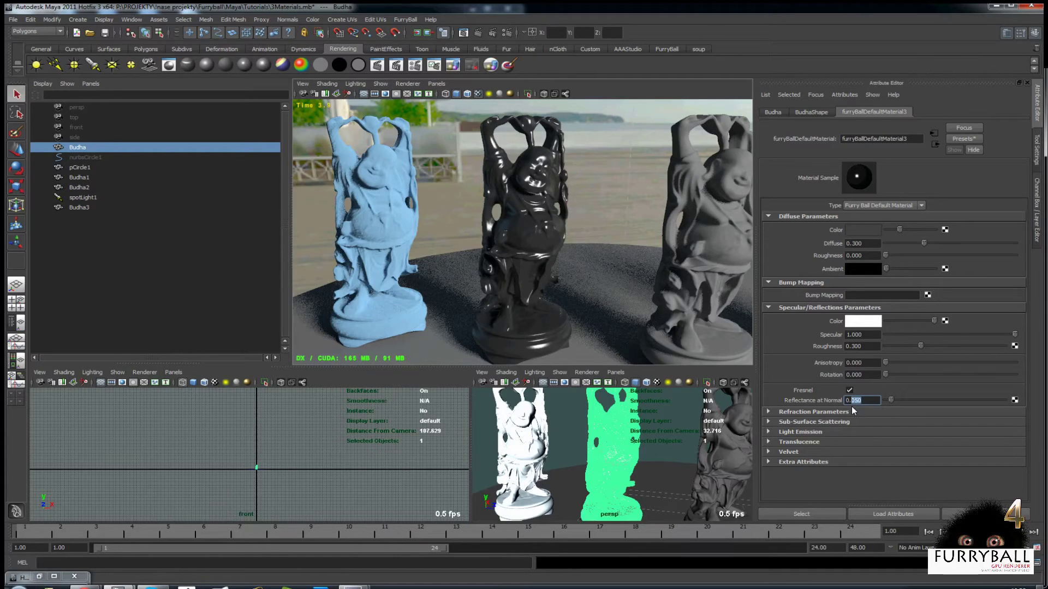
Raise the dark material's Reflectance at Normal in stages to 0.15, 0.3 and finally 0.4
{"action": "type", "text": "150"}
{"action": "key", "text": "Return"}
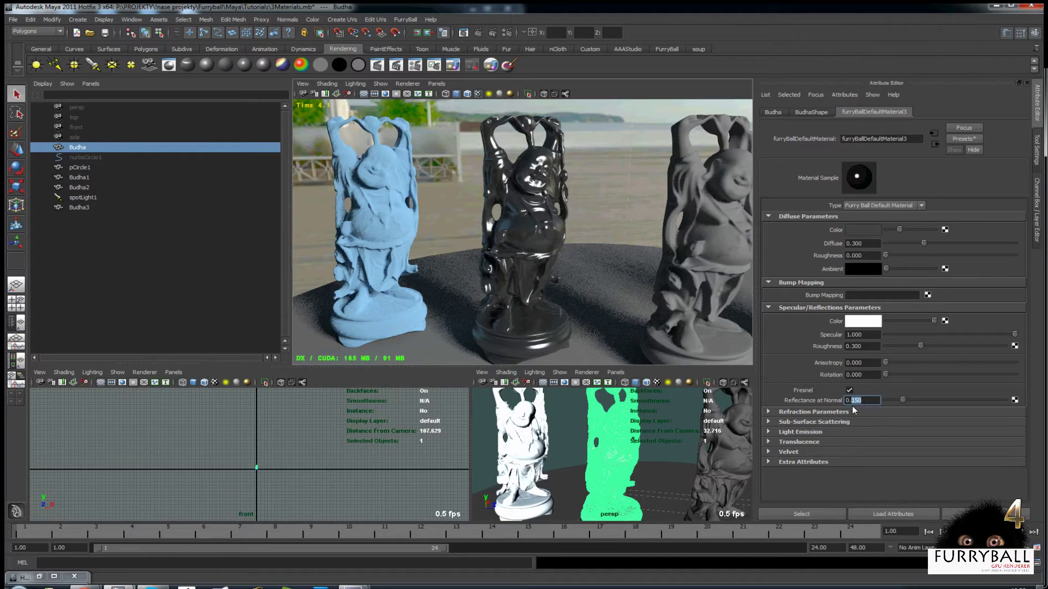
{"action": "type", "text": "0.3"}
{"action": "key", "text": "Return"}
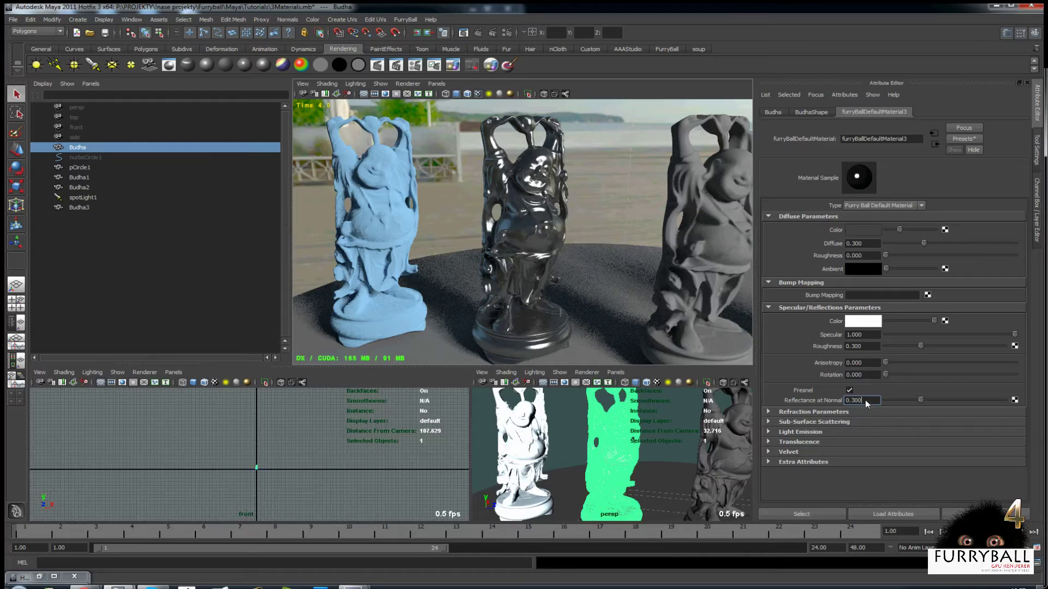
{"action": "left_click_drag", "start_coordinate": [865, 401], "coordinate": [853, 404]}
{"action": "type", "text": "4"}
{"action": "key", "text": "Return"}
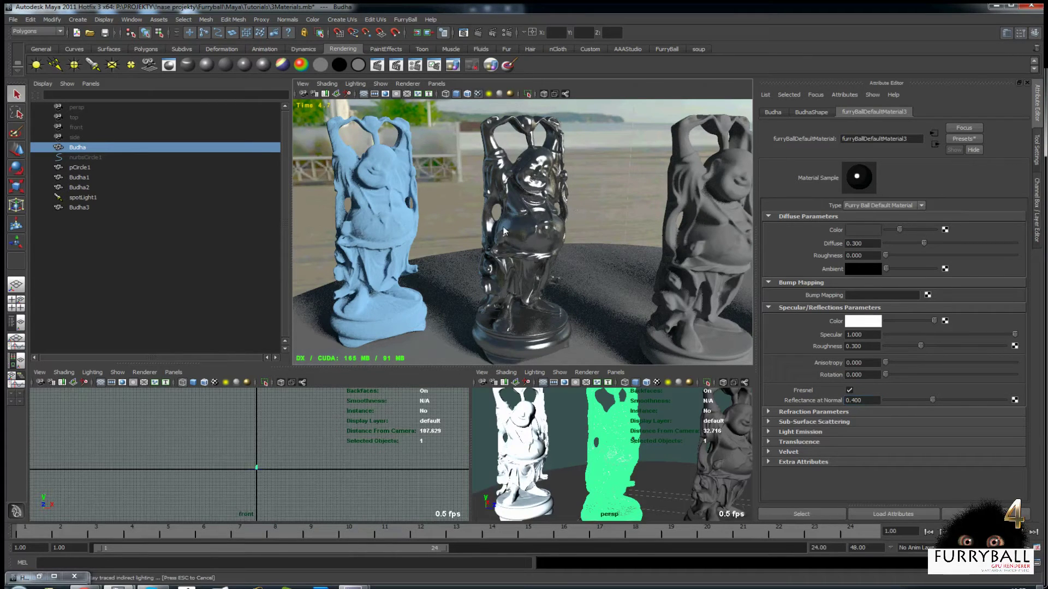
Switch the main perspective view from FurryBall to Default Quality Rendering
{"action": "mouse_move", "coordinate": [503, 227]}
{"action": "left_mouse_down", "text": "alt"}
{"action": "mouse_move", "coordinate": [535, 228]}
{"action": "mouse_move", "coordinate": [484, 226]}
{"action": "left_mouse_up", "text": "alt"}
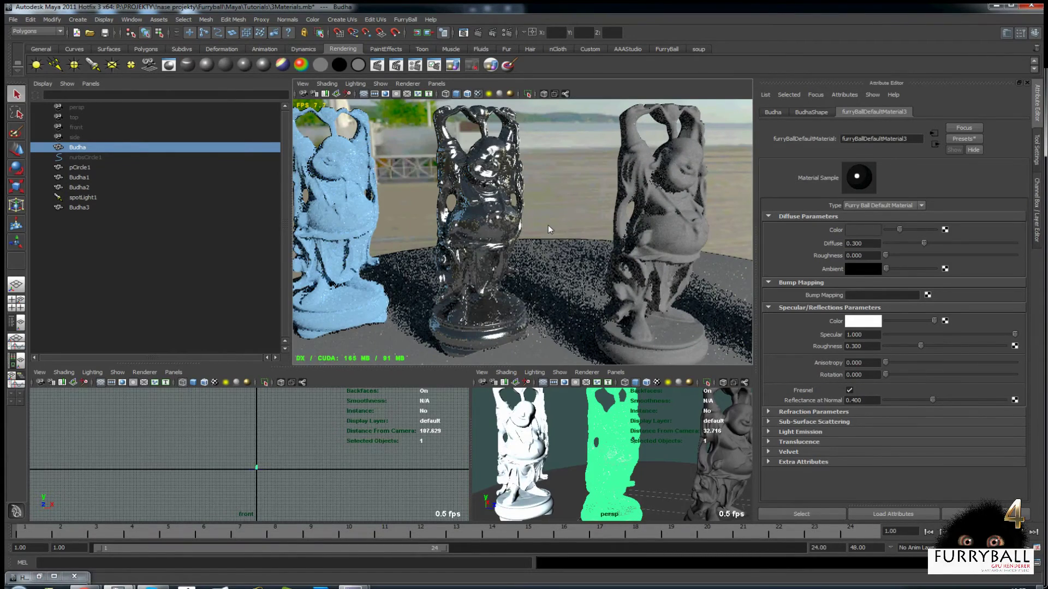
{"action": "left_click_drag", "start_coordinate": [550, 225], "coordinate": [568, 229], "text": "alt"}
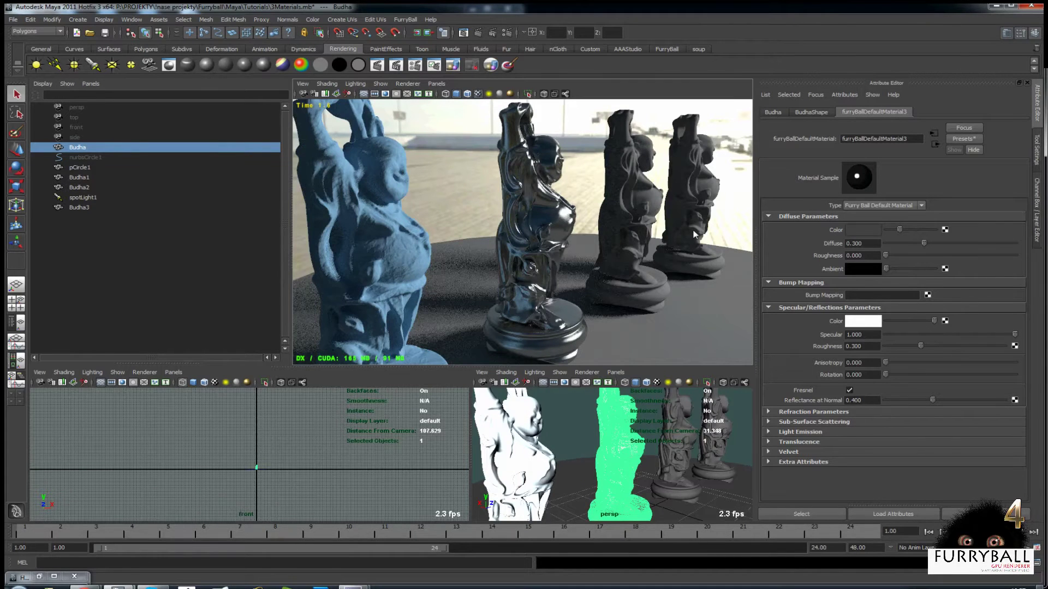
{"action": "left_click_drag", "start_coordinate": [695, 234], "coordinate": [646, 255], "text": "alt"}
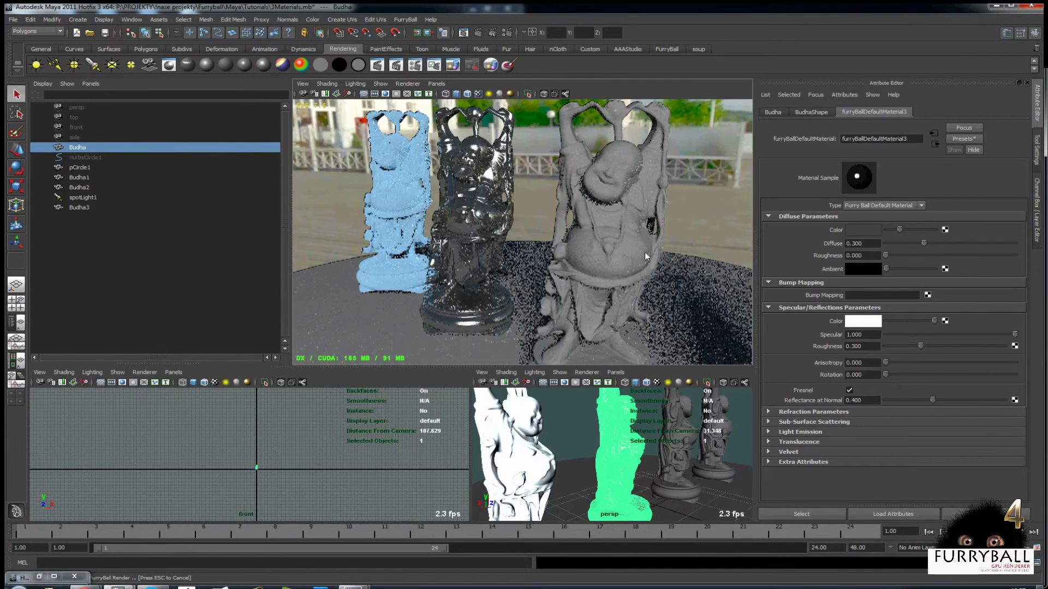
{"action": "right_click_drag", "start_coordinate": [659, 274], "coordinate": [612, 255], "text": "alt"}
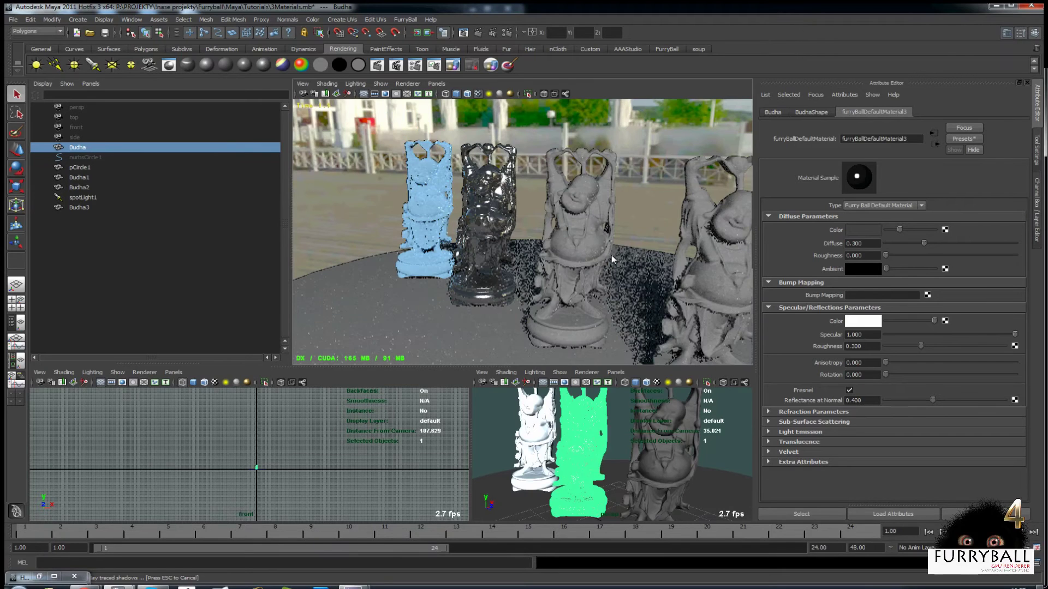
{"action": "scroll", "coordinate": [585, 245], "scroll_direction": "up", "scroll_amount": 2}
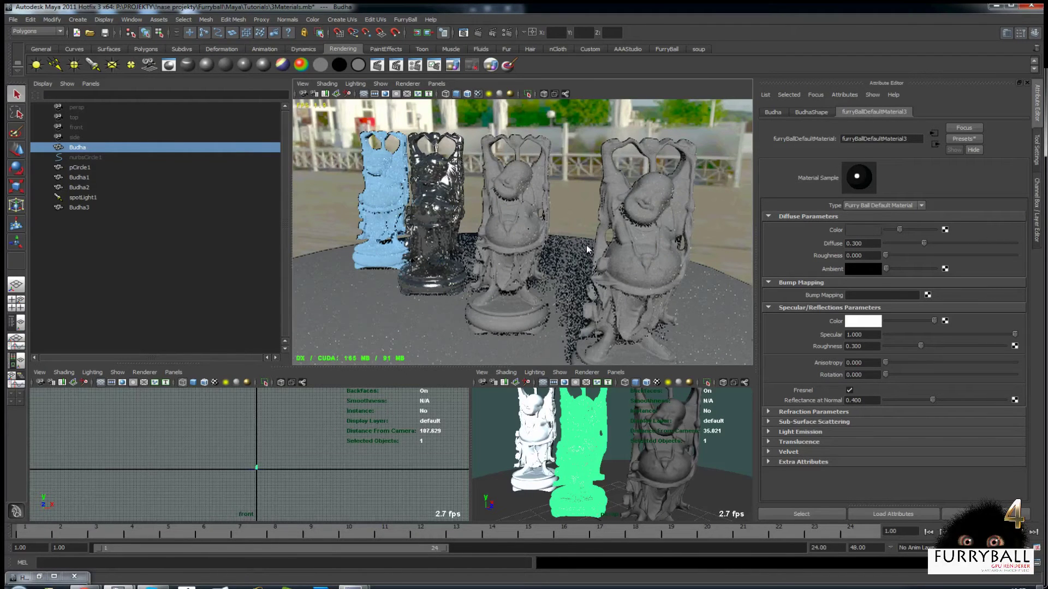
{"action": "scroll", "coordinate": [519, 241], "scroll_direction": "up", "scroll_amount": 2}
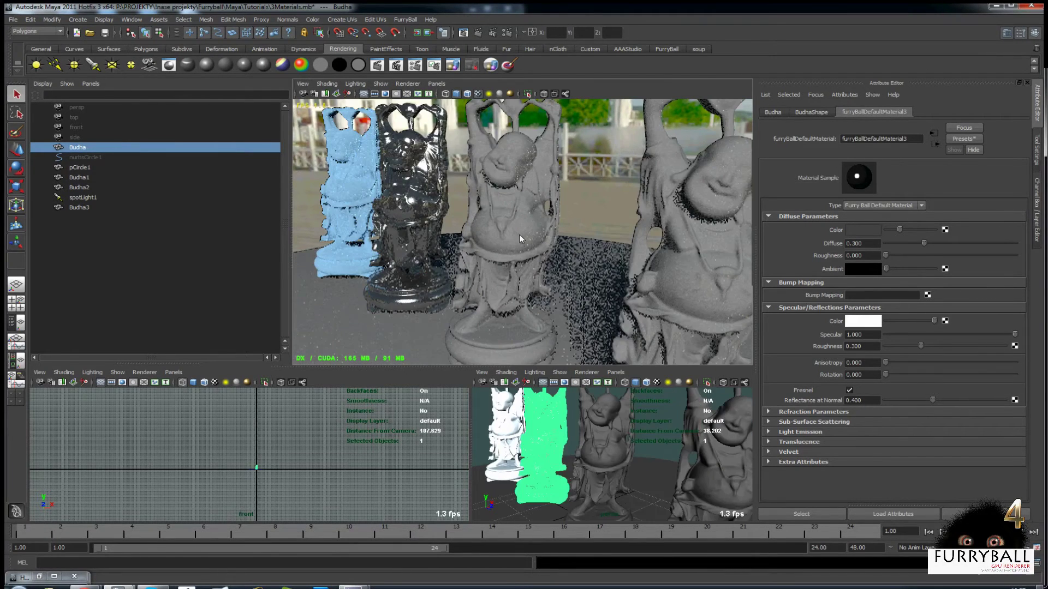
{"action": "left_click", "coordinate": [405, 83]}
{"action": "left_click", "coordinate": [422, 95]}
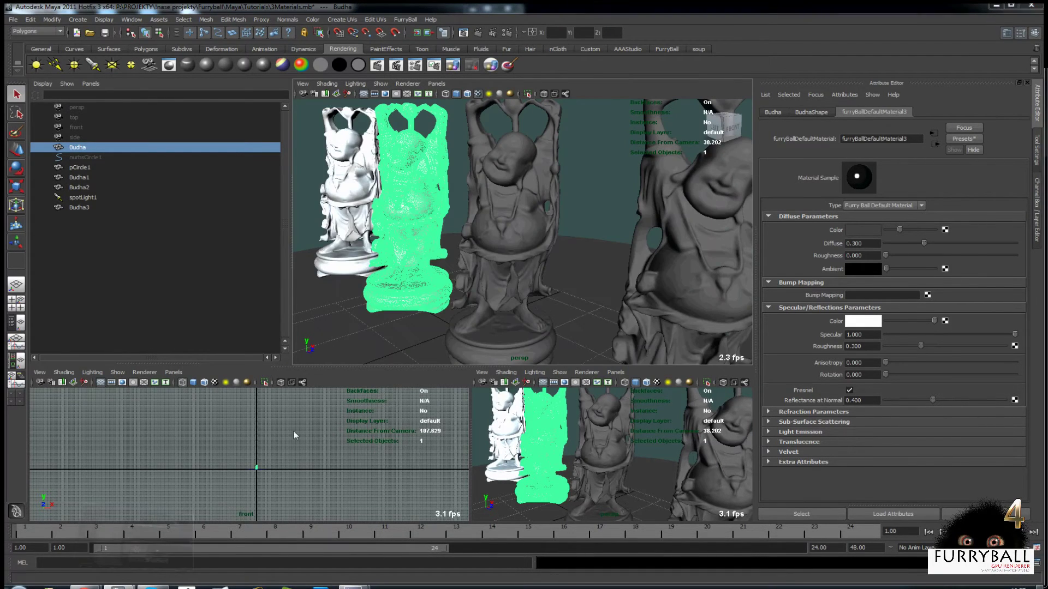
Create another Furry Ball Default Material in the Hypershade and assign it to the Budha1 statue beside the dark one
{"action": "key", "text": "alt+Tab"}
{"action": "left_click", "coordinate": [536, 184]}
{"action": "left_click", "coordinate": [480, 326]}
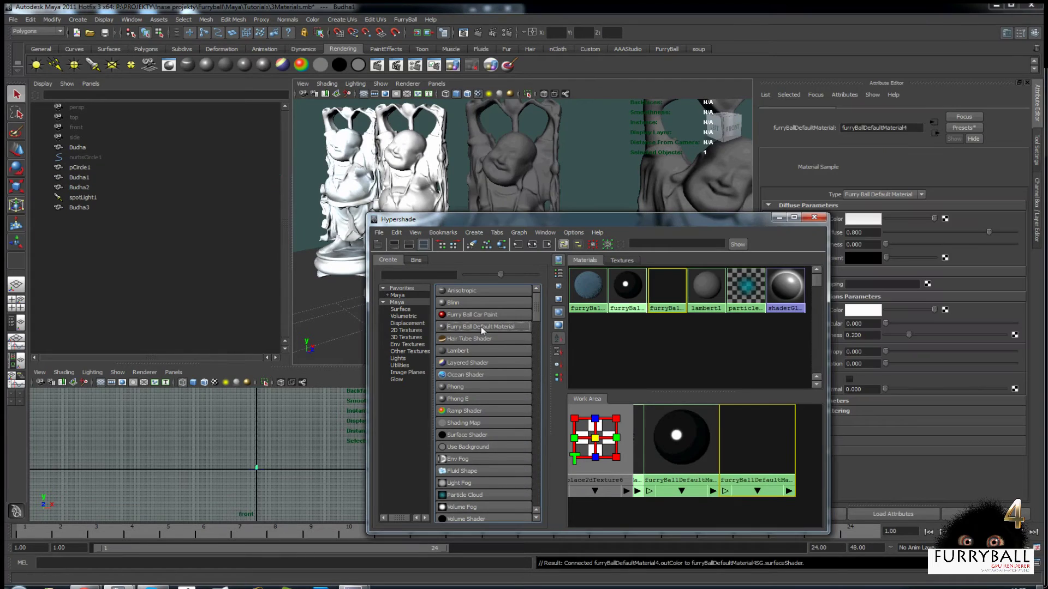
{"action": "left_click", "coordinate": [513, 180]}
{"action": "right_click", "coordinate": [668, 290]}
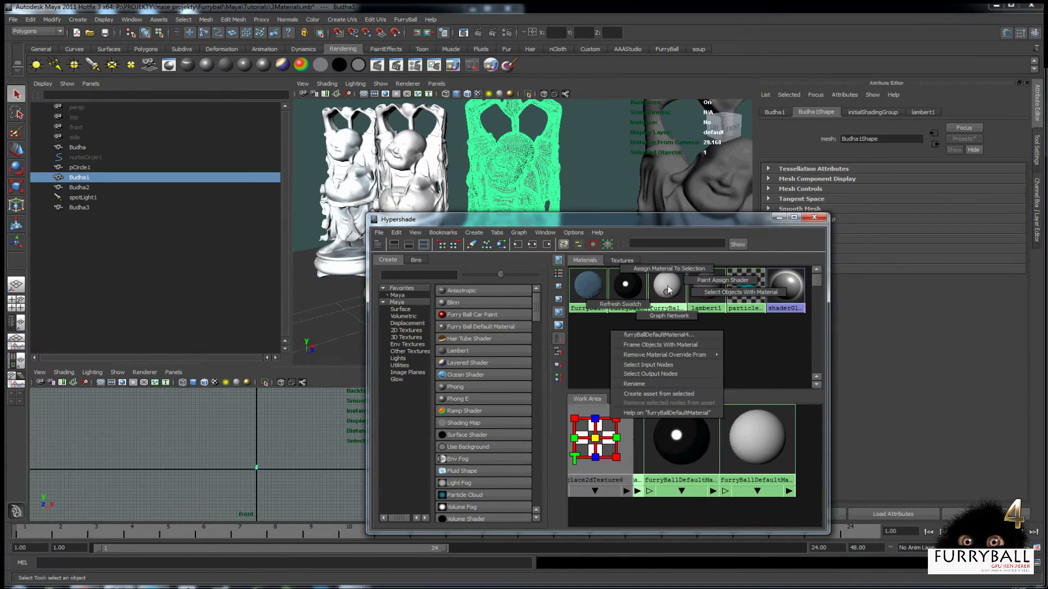
{"action": "left_click", "coordinate": [669, 268]}
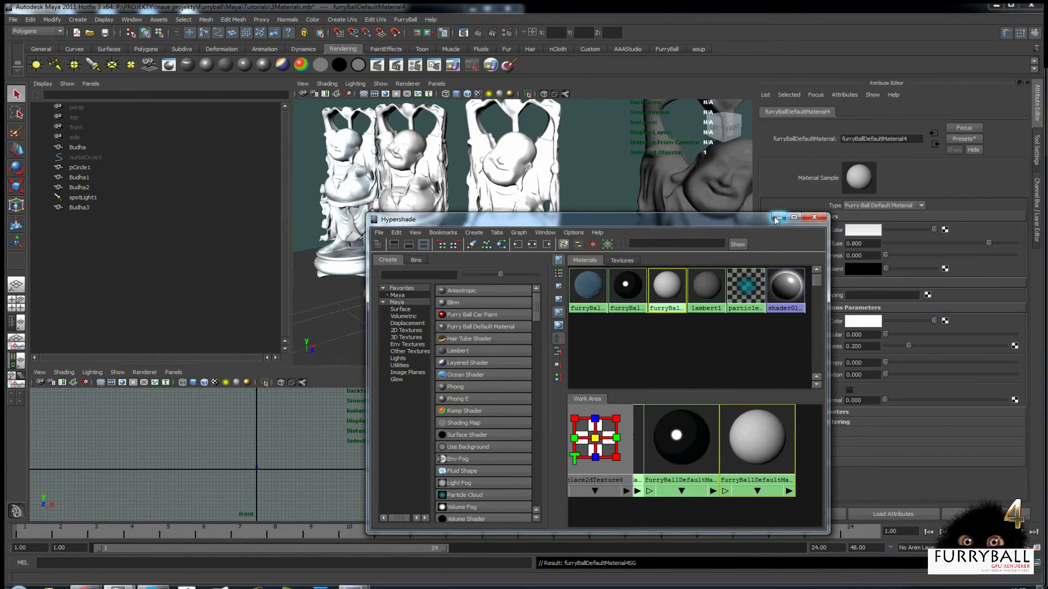
Minimize the Hypershade and set the main perspective view back to FurryBall rendering
{"action": "left_click", "coordinate": [778, 218]}
{"action": "left_click", "coordinate": [408, 84]}
{"action": "mouse_move", "coordinate": [437, 129]}
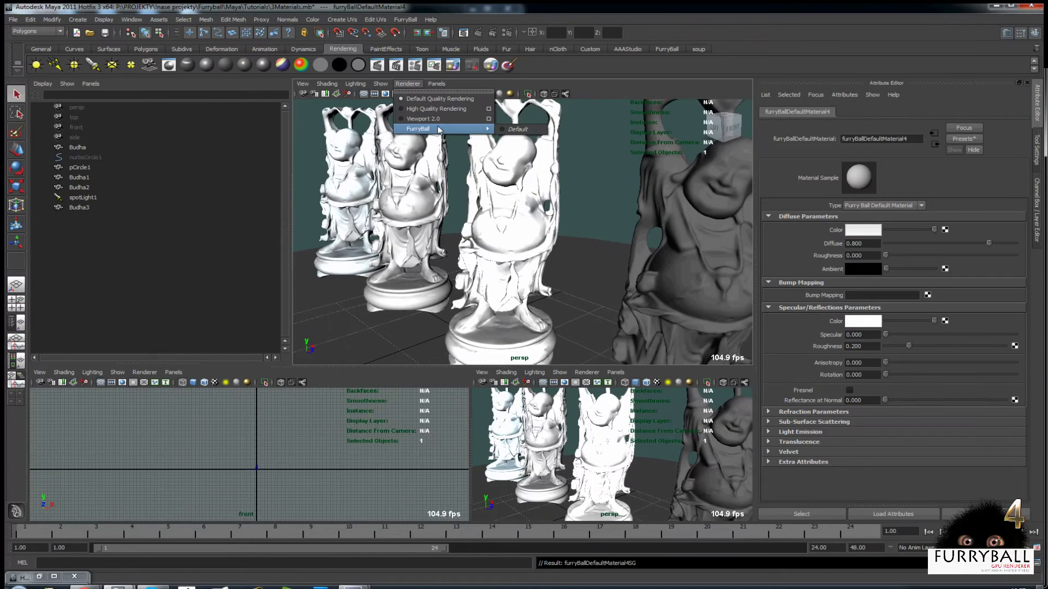
{"action": "left_click", "coordinate": [518, 129]}
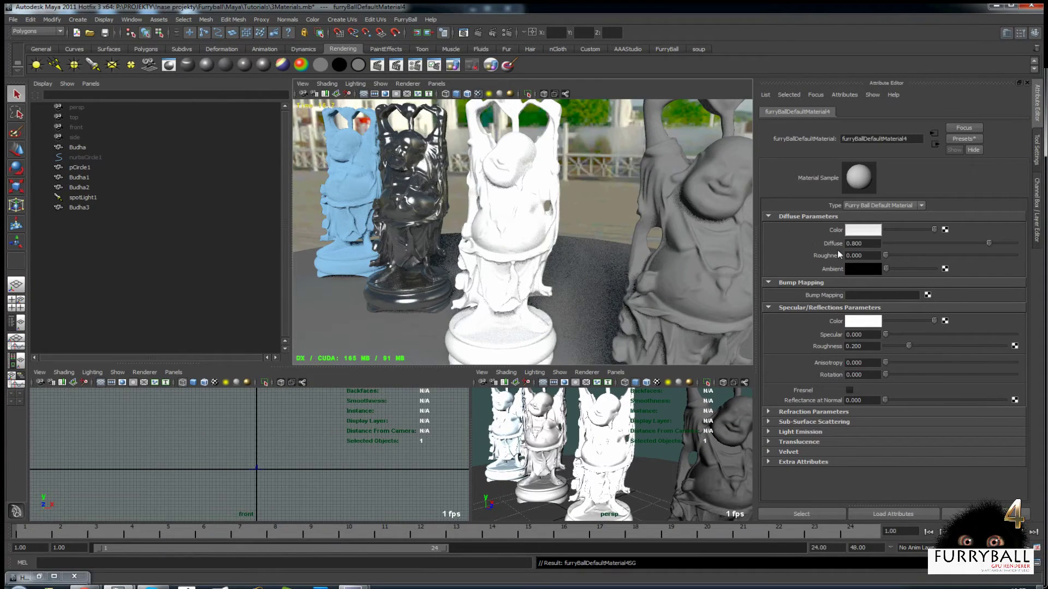
Set the Budha1 material's Diffuse value to 0.3 and its Transparency in Refraction Parameters to 1
{"action": "left_click_drag", "start_coordinate": [868, 245], "coordinate": [852, 250]}
{"action": "type", "text": "3"}
{"action": "key", "text": "Return"}
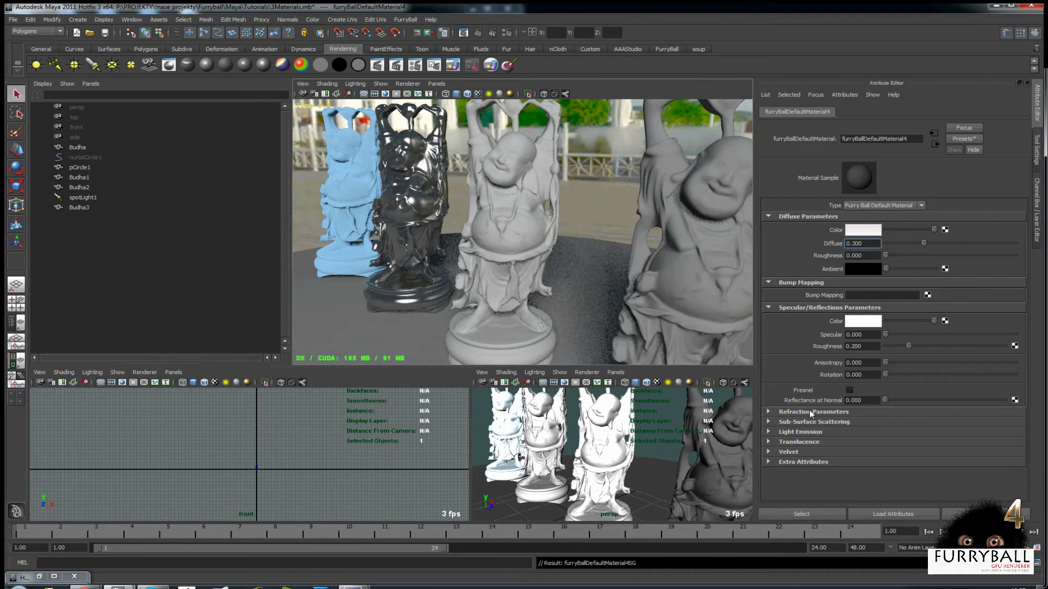
{"action": "left_click", "coordinate": [821, 309]}
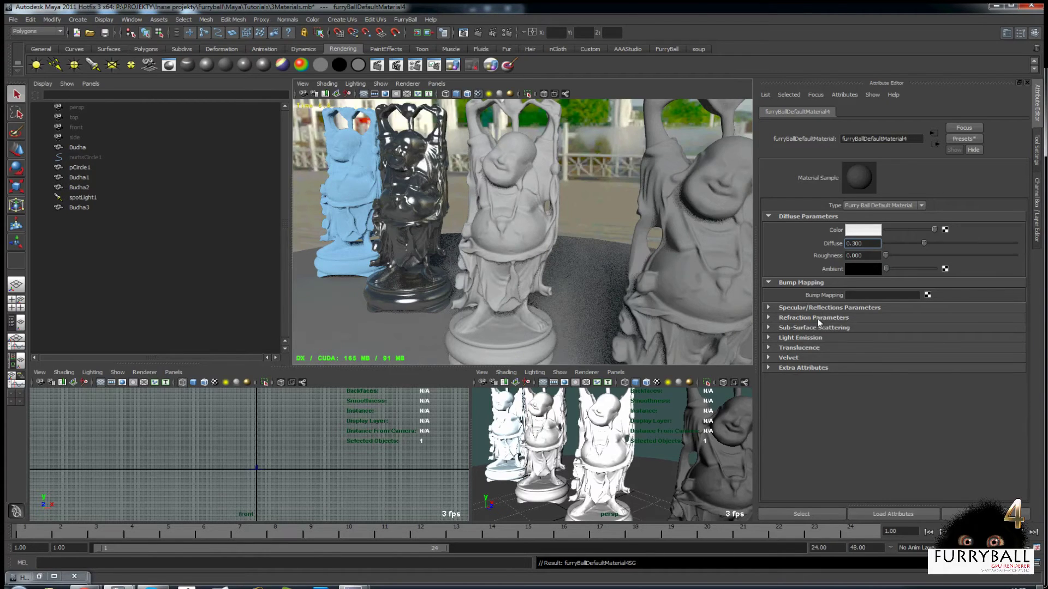
{"action": "left_click", "coordinate": [820, 318]}
{"action": "left_click", "coordinate": [848, 345]}
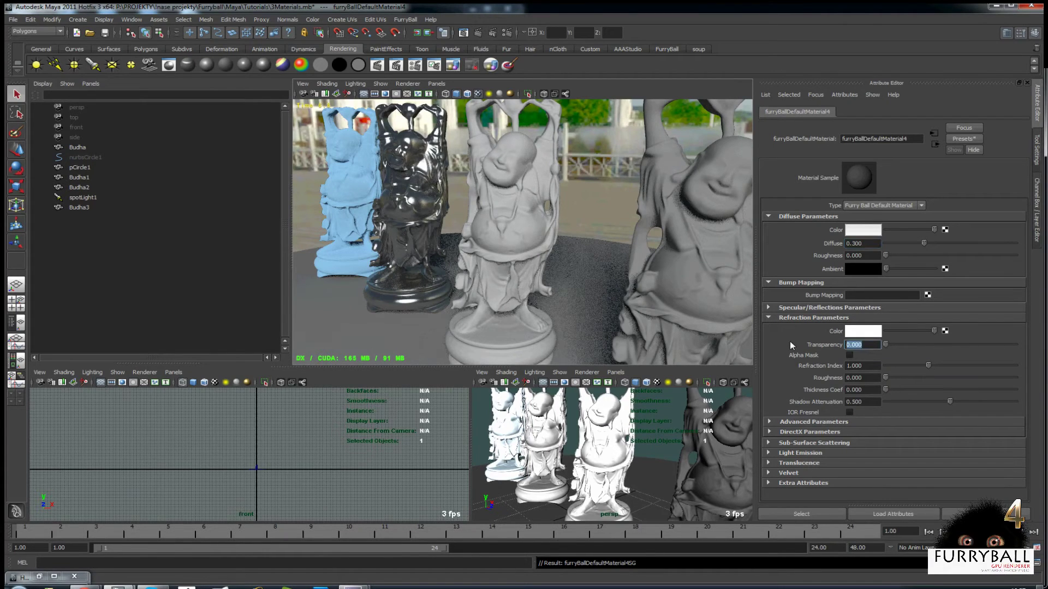
{"action": "type", "text": "1"}
{"action": "key", "text": "Return"}
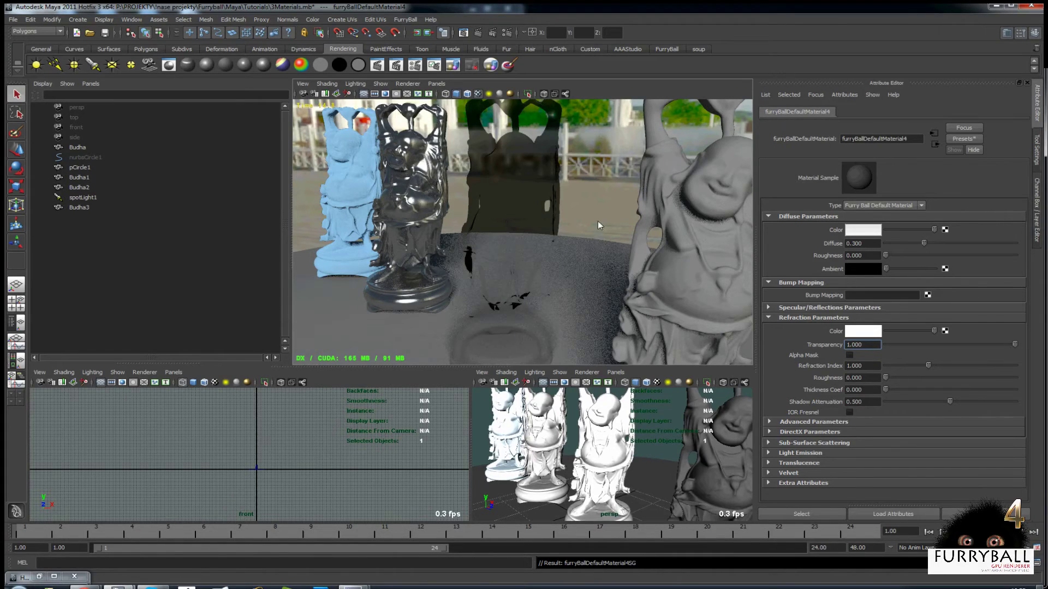
Set the refraction color of the Budha1 material to light green
{"action": "left_click", "coordinate": [876, 334]}
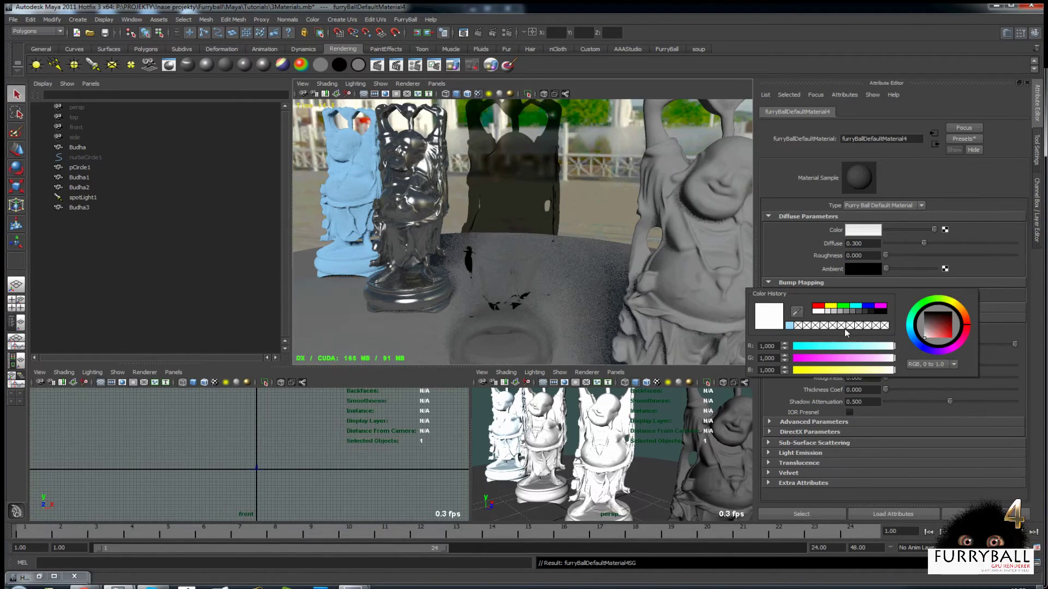
{"action": "left_click", "coordinate": [791, 327]}
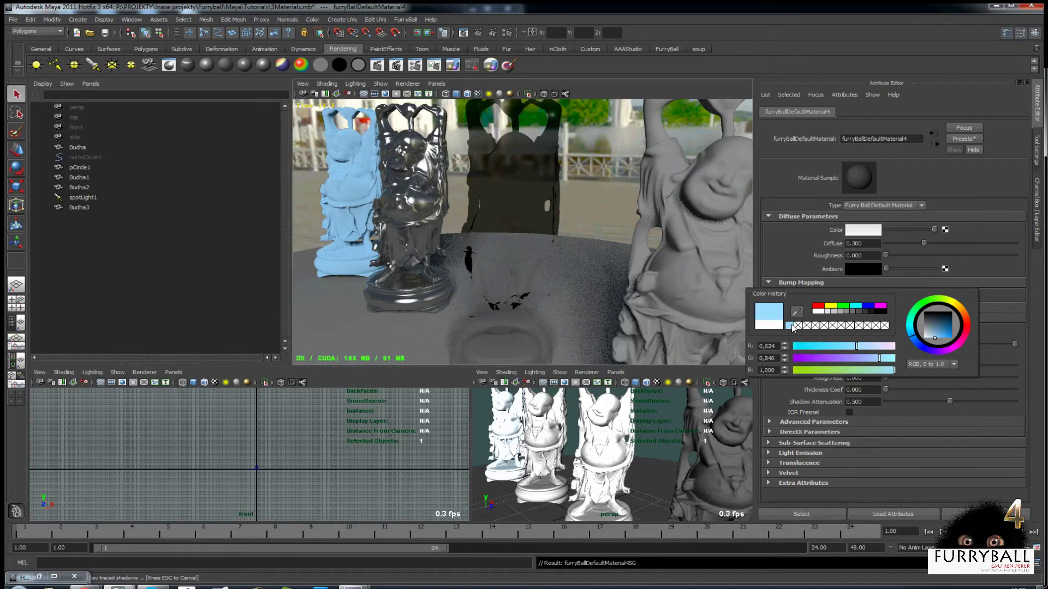
{"action": "left_click", "coordinate": [934, 299]}
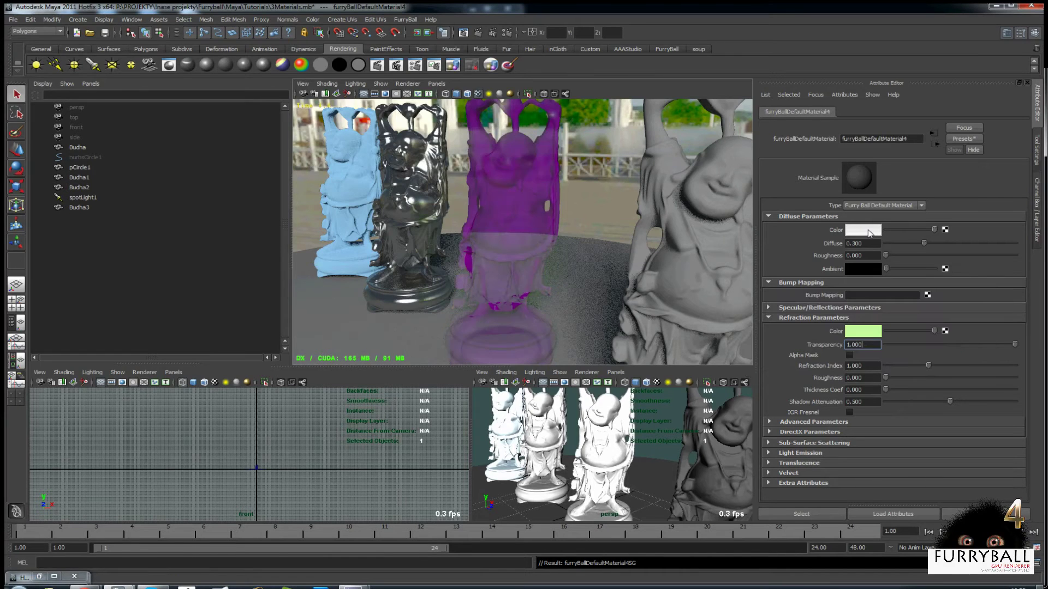
Set the diffuse color of the Budha1 material to a bright saturated green
{"action": "left_click", "coordinate": [869, 232]}
{"action": "left_click", "coordinate": [933, 203]}
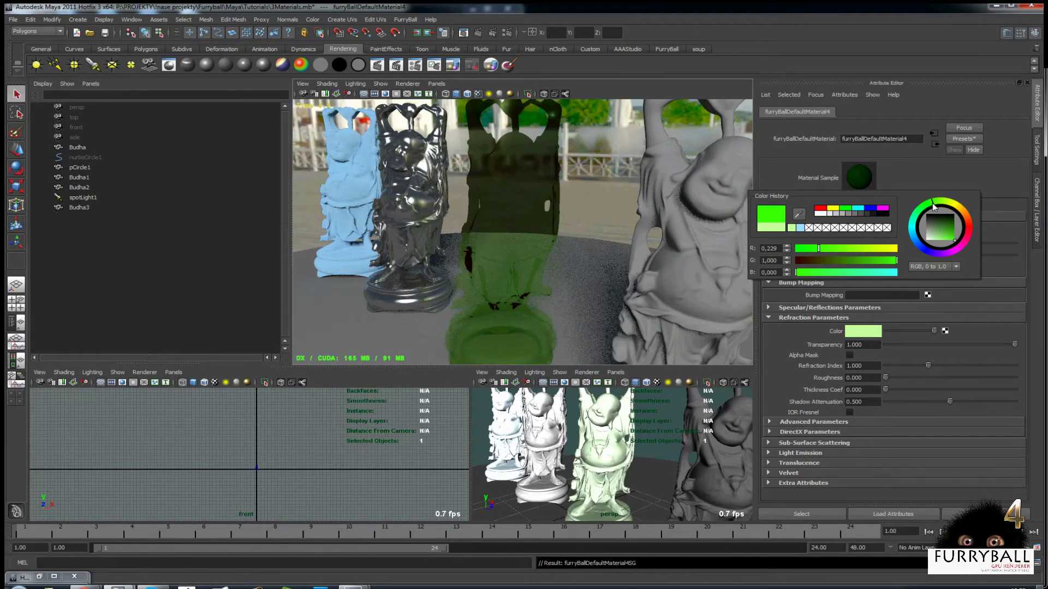
{"action": "left_click", "coordinate": [936, 202]}
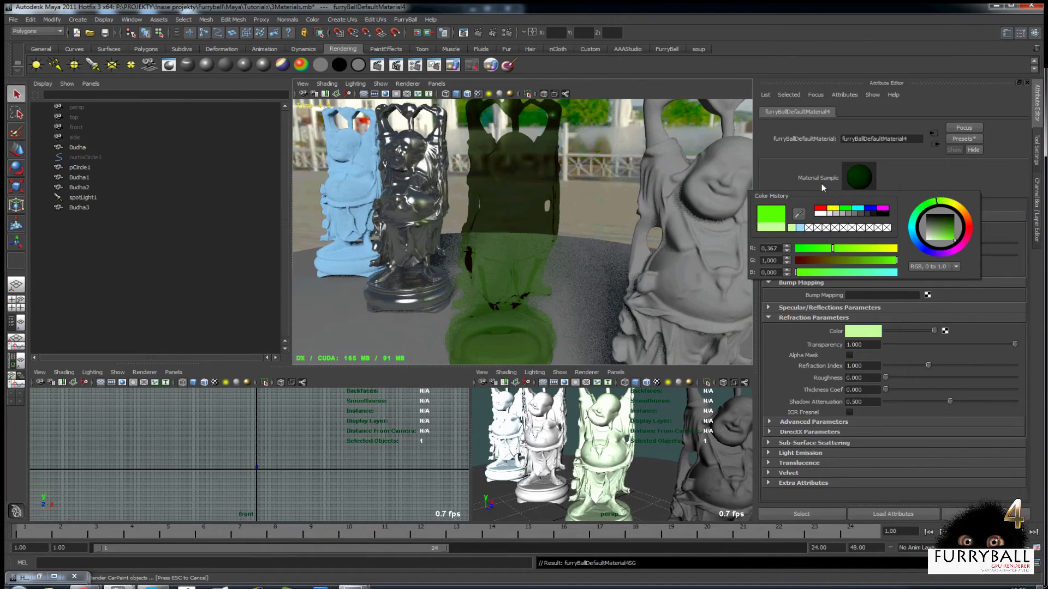
{"action": "left_click", "coordinate": [931, 206]}
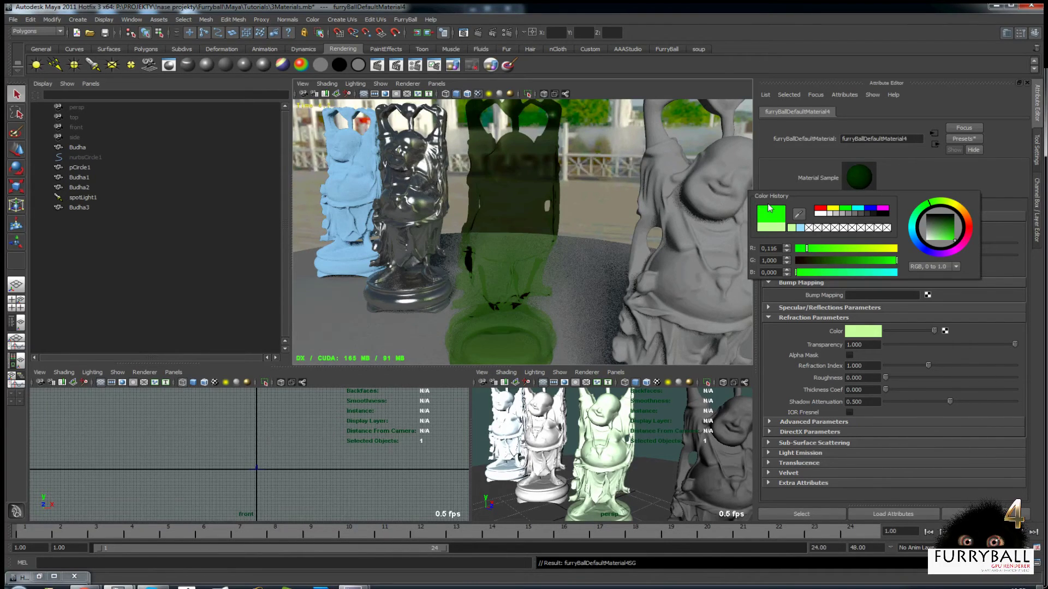
Set the Refraction Index of the green transparent material to 1.5
{"action": "type", "text": "5"}
{"action": "key", "text": "Return"}
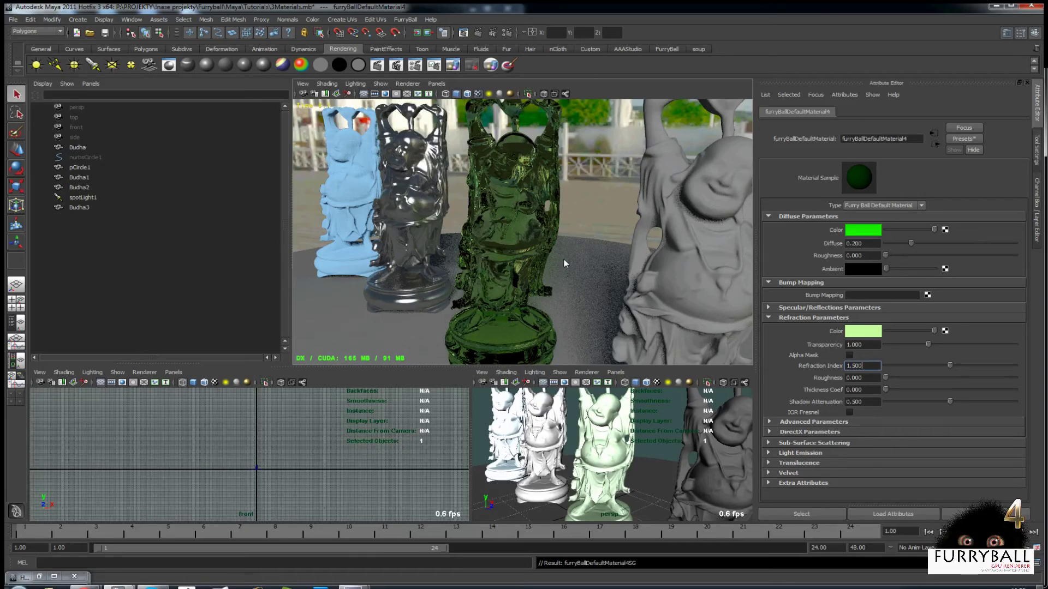
{"action": "scroll", "coordinate": [579, 267], "scroll_direction": "down", "scroll_amount": 3}
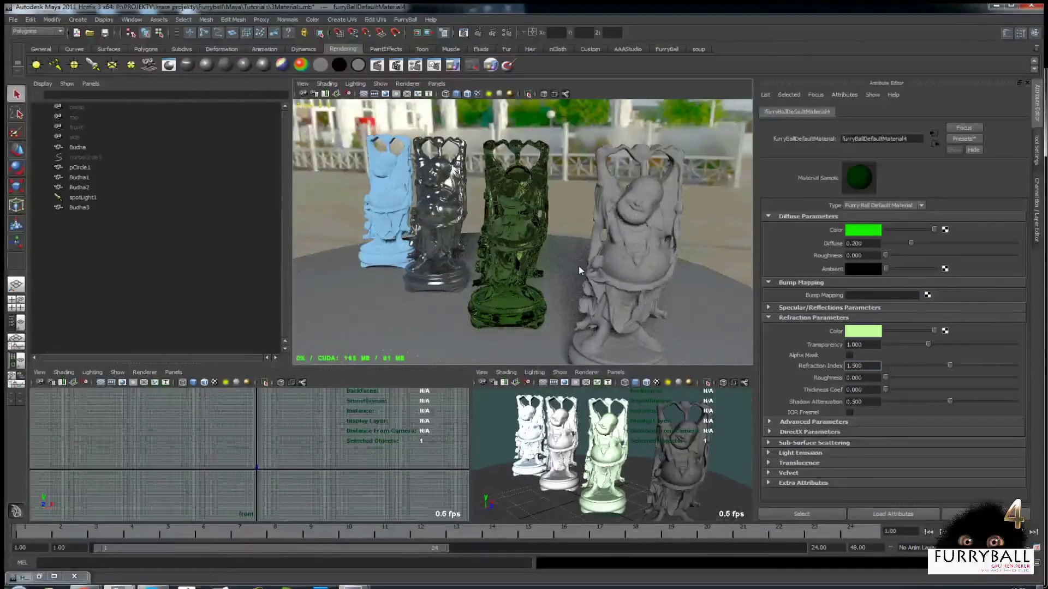
{"action": "scroll", "coordinate": [578, 267], "scroll_direction": "up", "scroll_amount": 3}
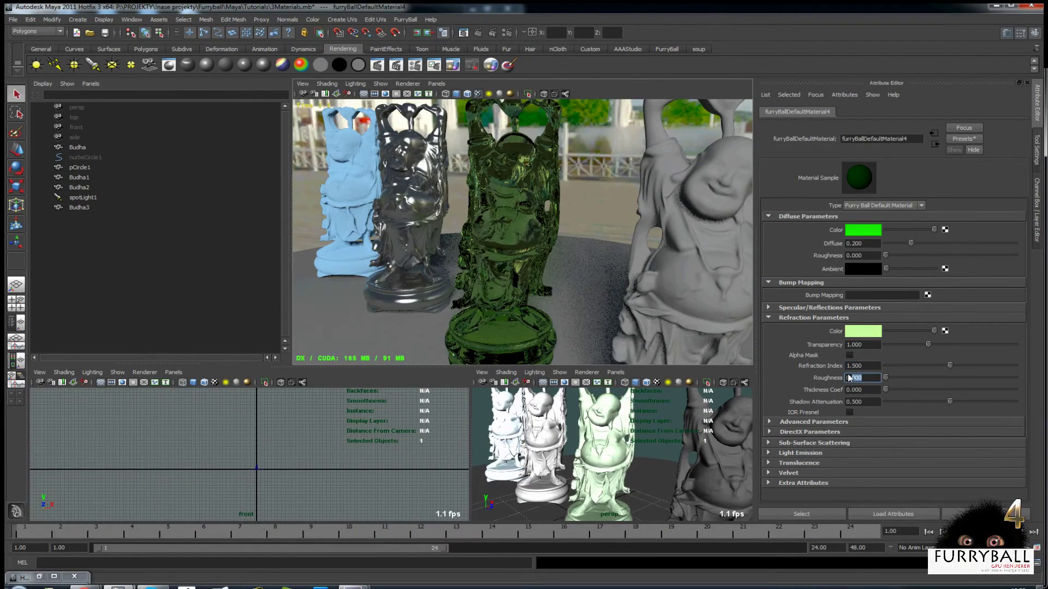
Set the green material's refraction Roughness to 0.3 and check the glass statue from other angles
{"action": "type", "text": "0.3"}
{"action": "key", "text": "Return"}
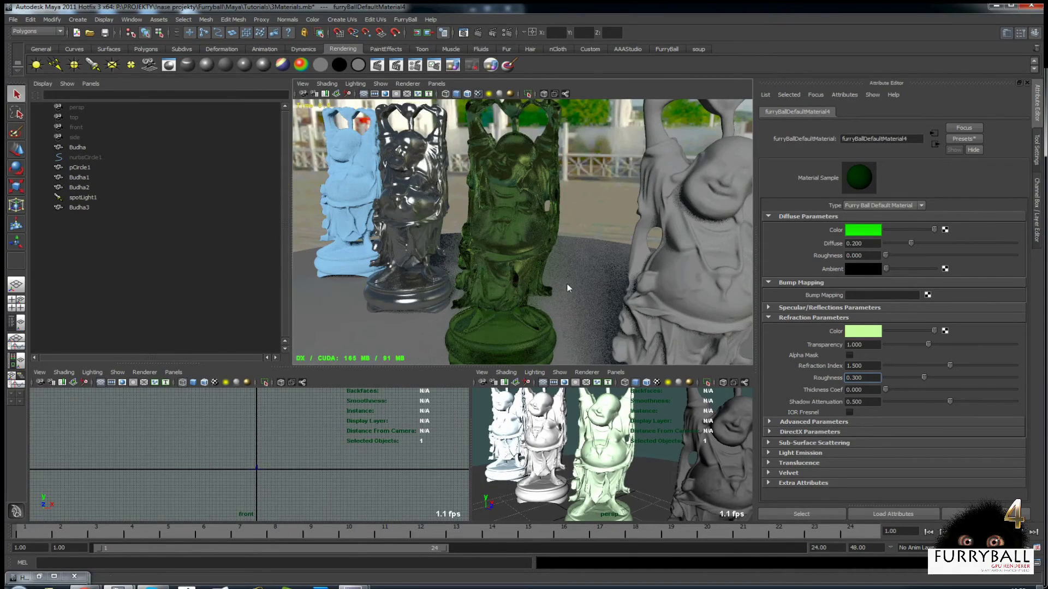
{"action": "left_click_drag", "start_coordinate": [595, 282], "coordinate": [642, 267], "text": "alt"}
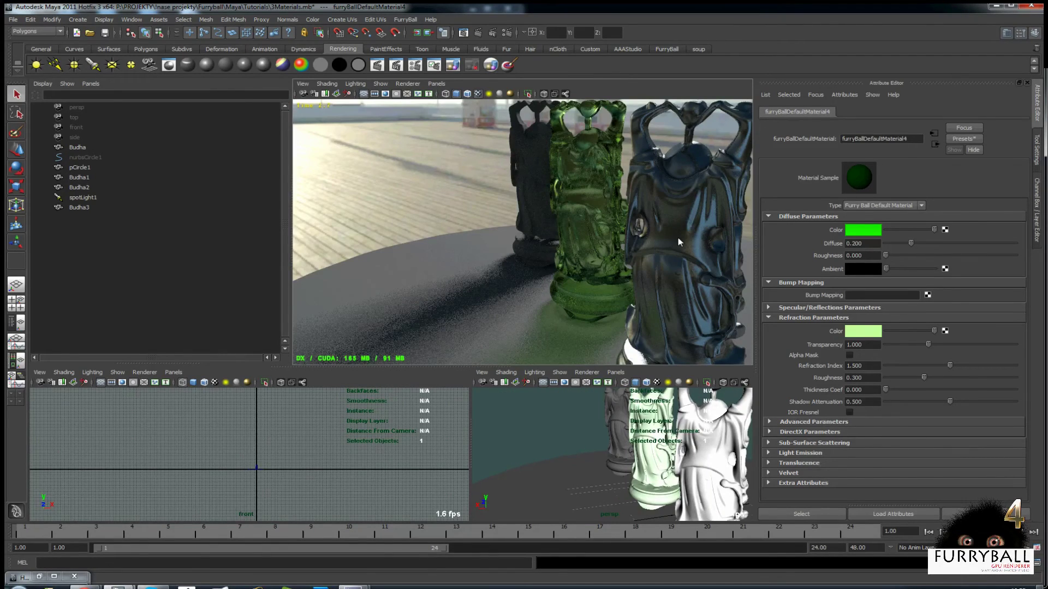
{"action": "left_click_drag", "start_coordinate": [678, 239], "coordinate": [601, 249], "text": "alt"}
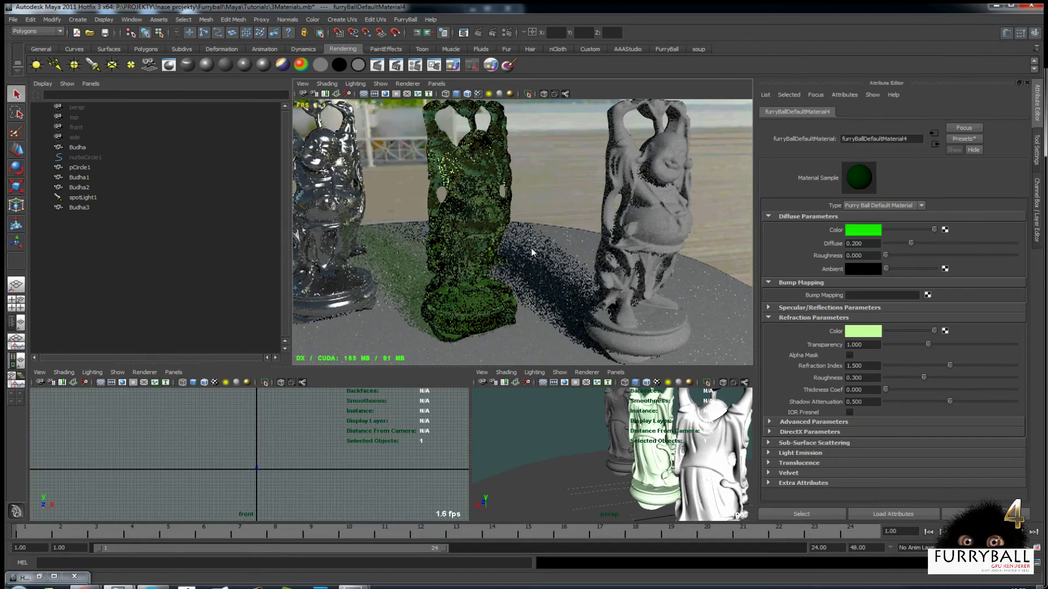
Switch the perspective view to Default Quality Rendering and select the grey Budha3 statue
{"action": "left_click_drag", "start_coordinate": [531, 248], "coordinate": [520, 245], "text": "alt"}
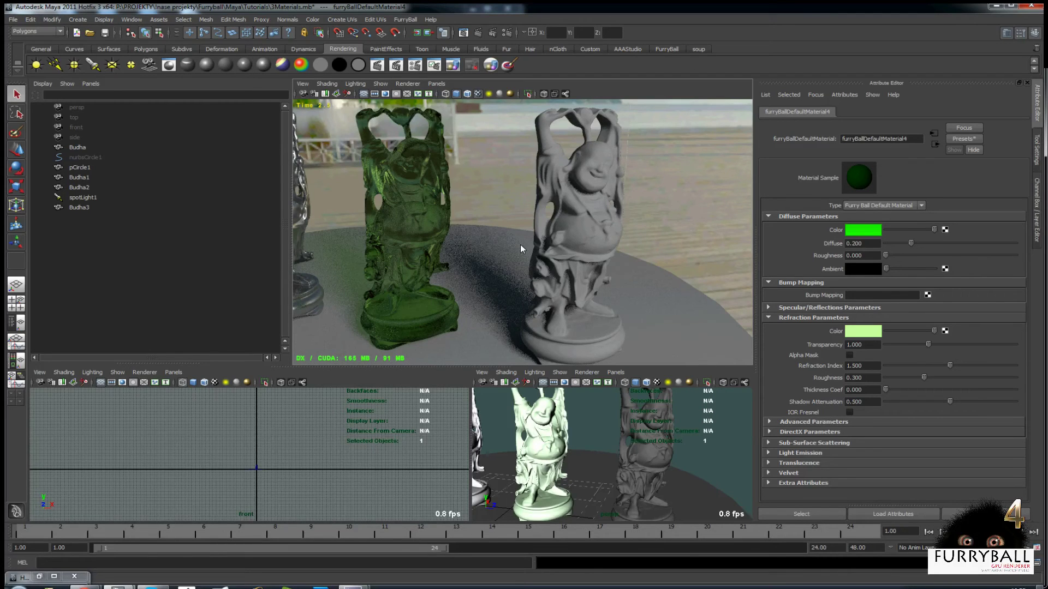
{"action": "left_click", "coordinate": [408, 83]}
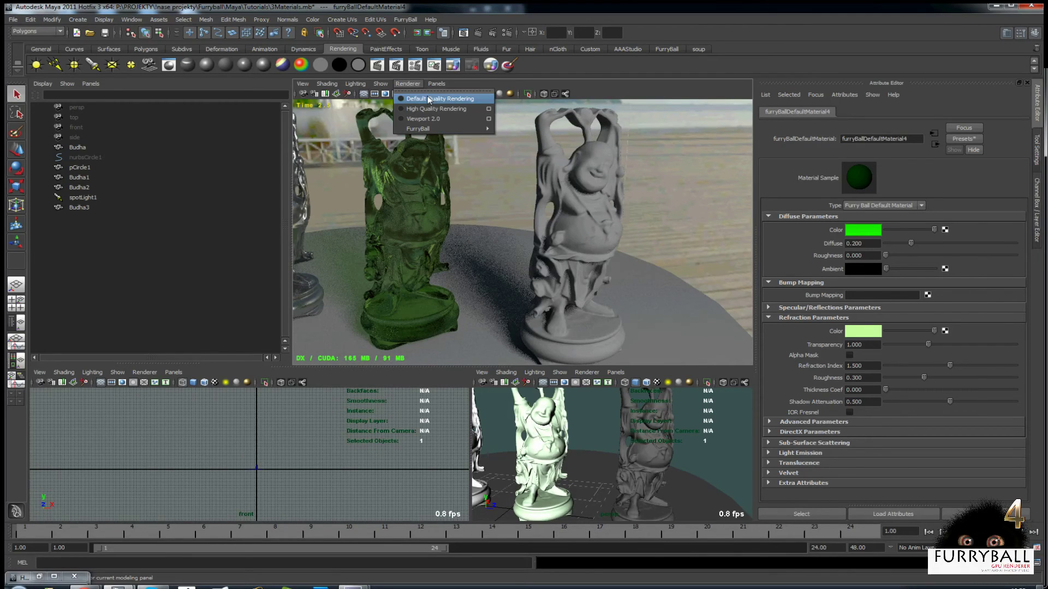
{"action": "left_click", "coordinate": [429, 99]}
{"action": "left_click", "coordinate": [558, 151]}
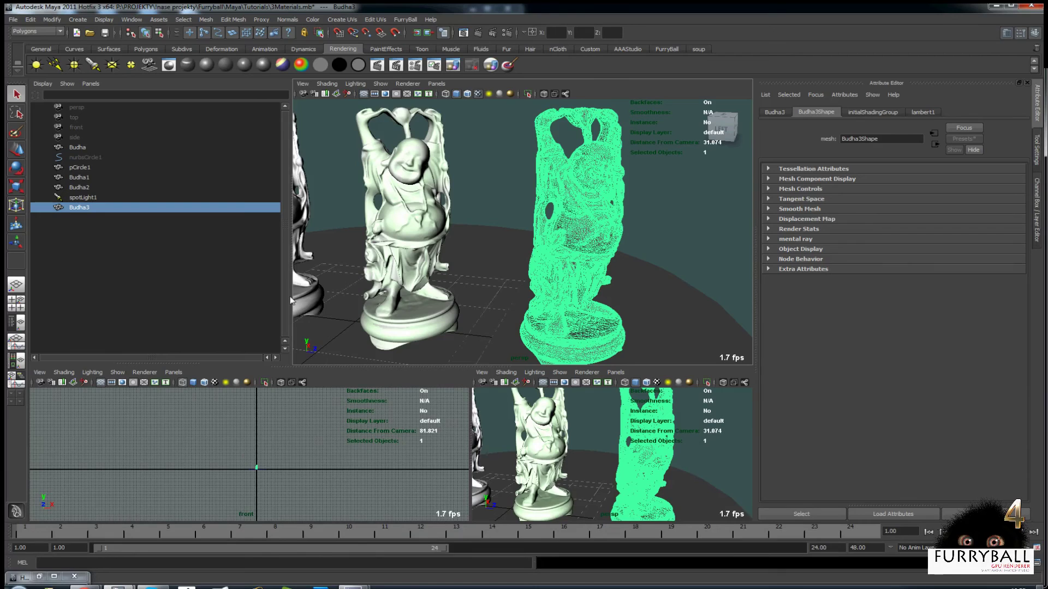
Create a new Furry Ball Default Material in the Hypershade and assign it to the Budha3 statue
{"action": "left_click", "coordinate": [39, 577]}
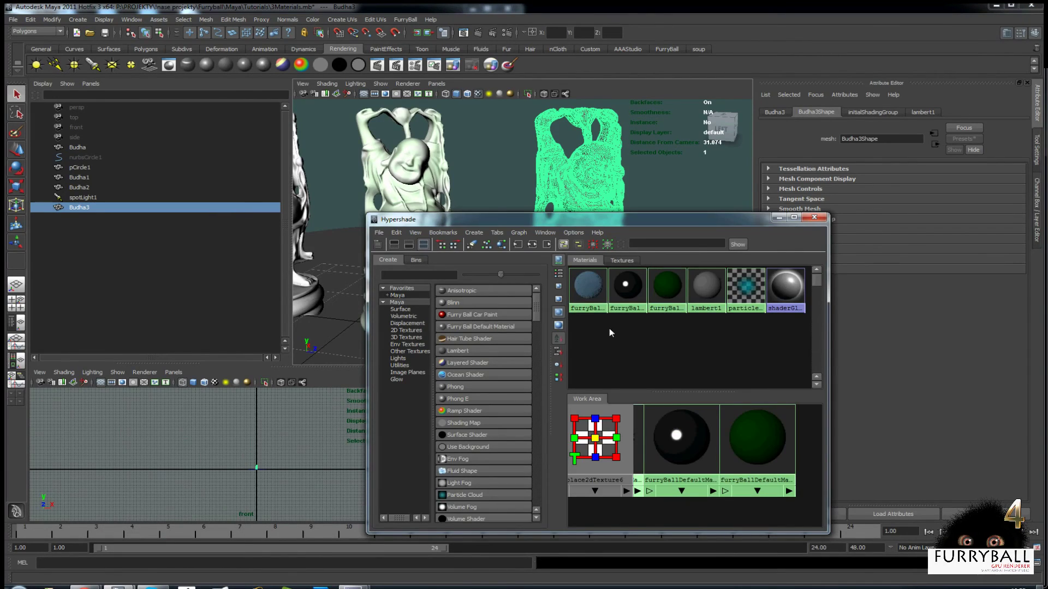
{"action": "left_click", "coordinate": [470, 326]}
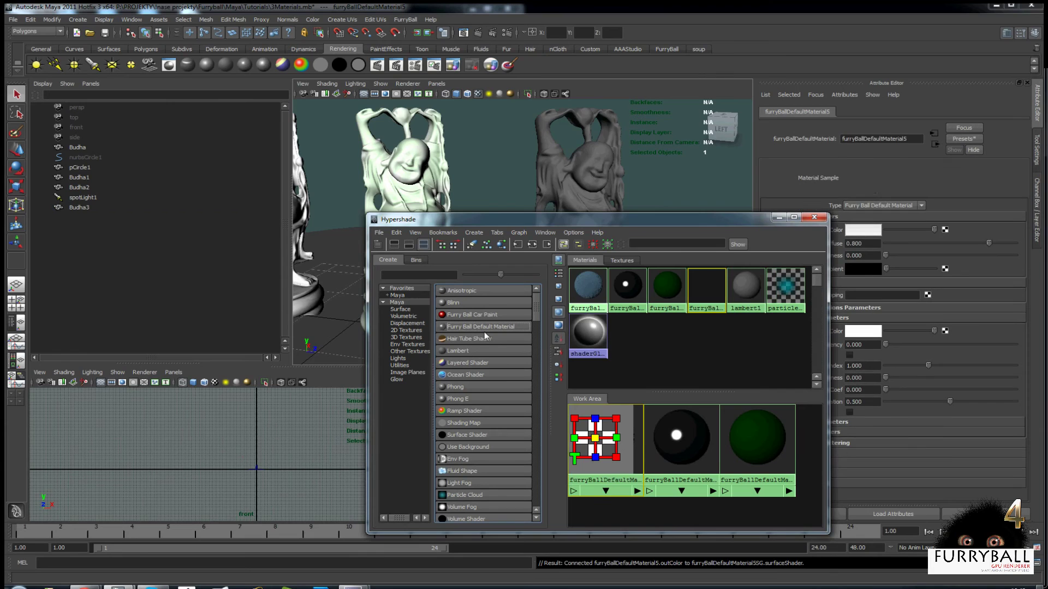
{"action": "left_click", "coordinate": [583, 166]}
{"action": "right_click_drag", "start_coordinate": [707, 297], "coordinate": [711, 266]}
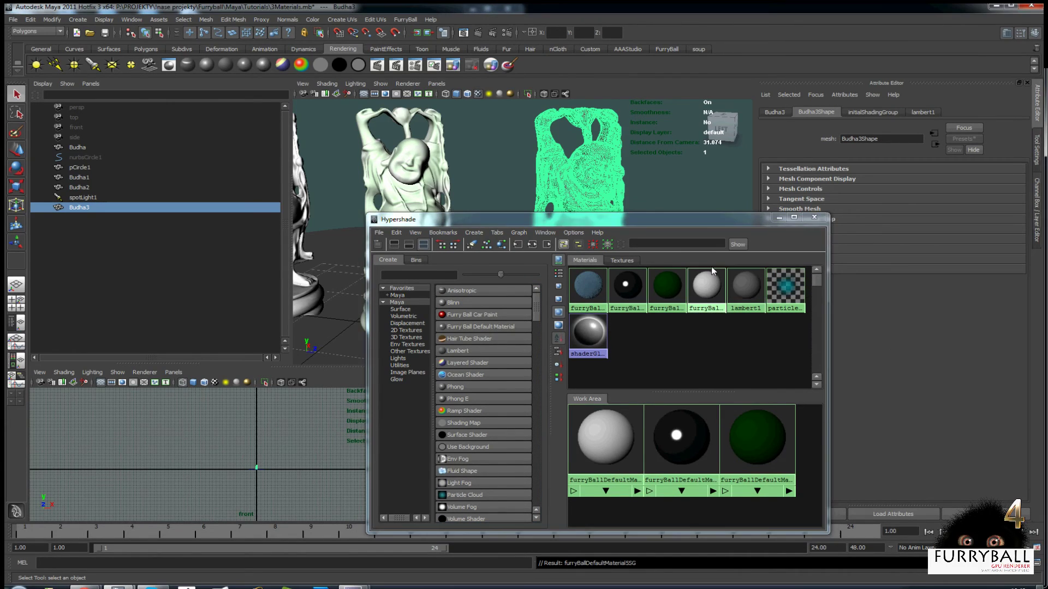
{"action": "left_click", "coordinate": [779, 218]}
Switch the perspective view's renderer back to FurryBall Default
{"action": "left_click", "coordinate": [408, 83]}
{"action": "mouse_move", "coordinate": [437, 128]}
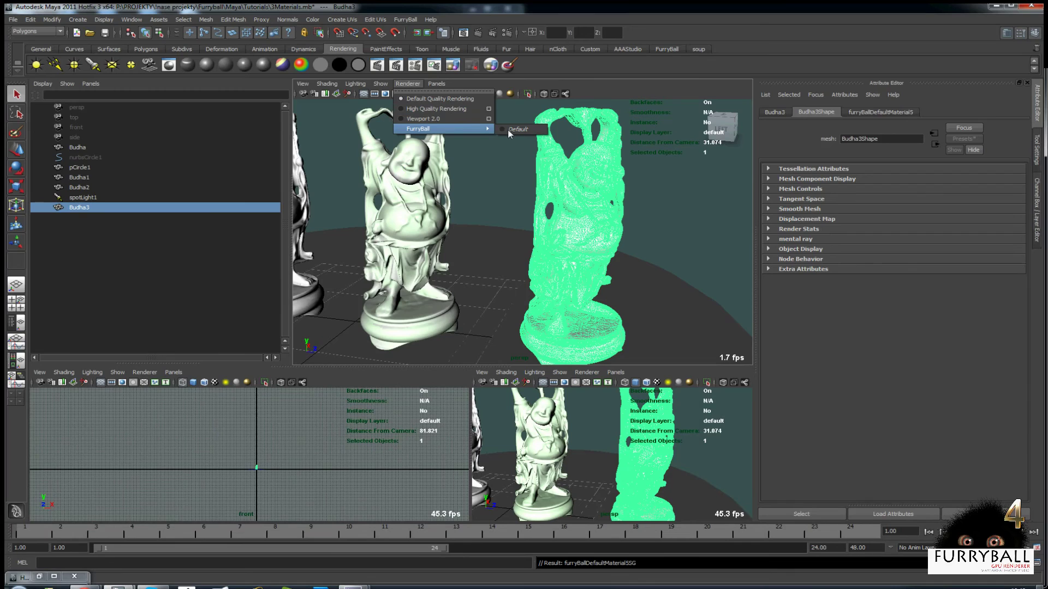
{"action": "left_click", "coordinate": [509, 131]}
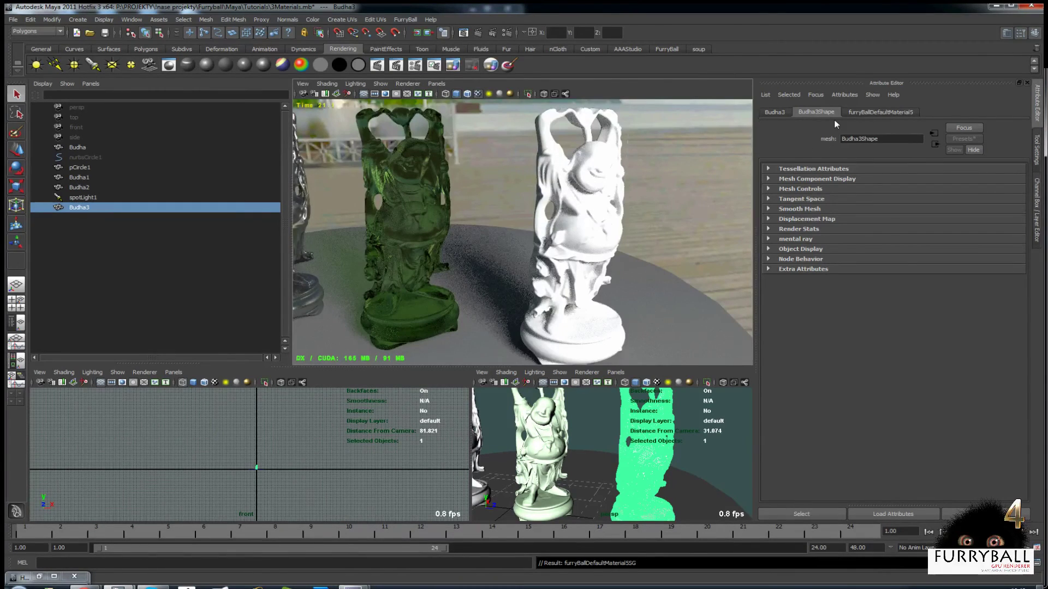
Set the Diffuse value of the Budha3 material to 0
{"action": "left_click", "coordinate": [867, 112]}
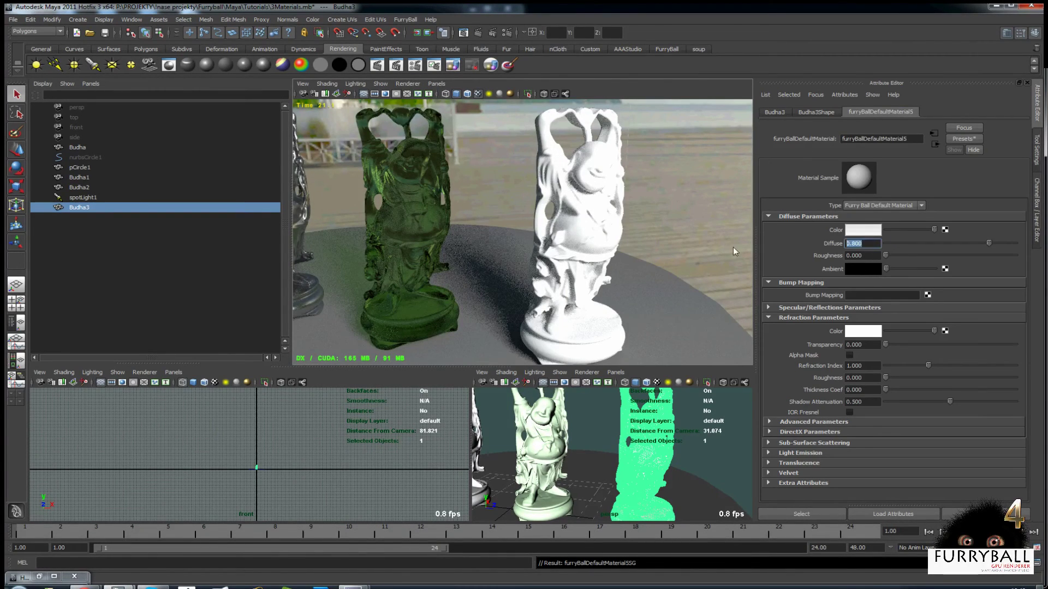
{"action": "type", "text": "0"}
{"action": "key", "text": "Return"}
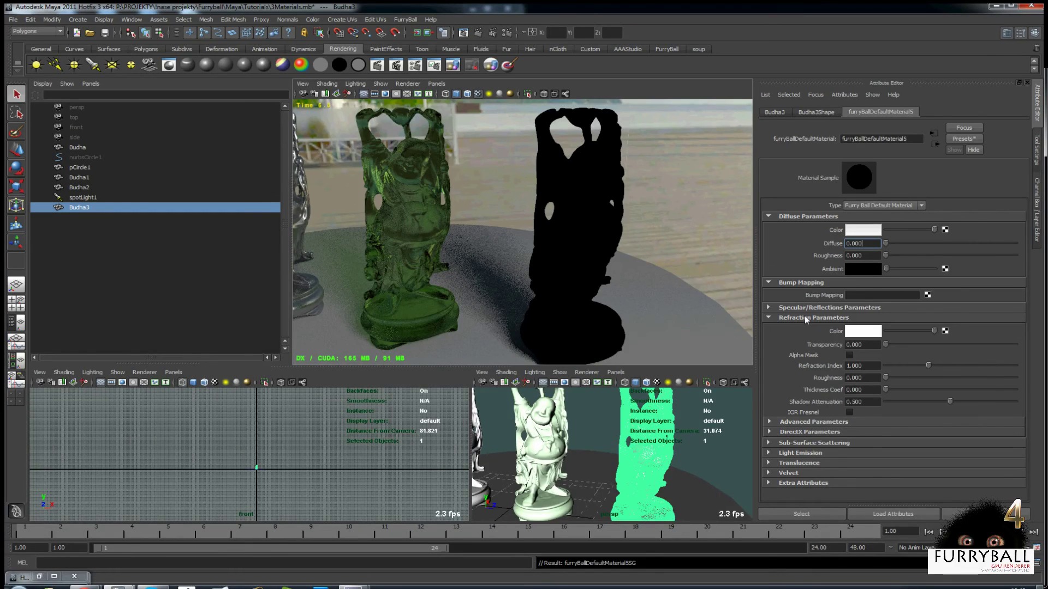
Set the Light Emission color of the Budha3 material to pure red and its Emission to 10
{"action": "left_click", "coordinate": [805, 317]}
{"action": "left_click", "coordinate": [797, 339]}
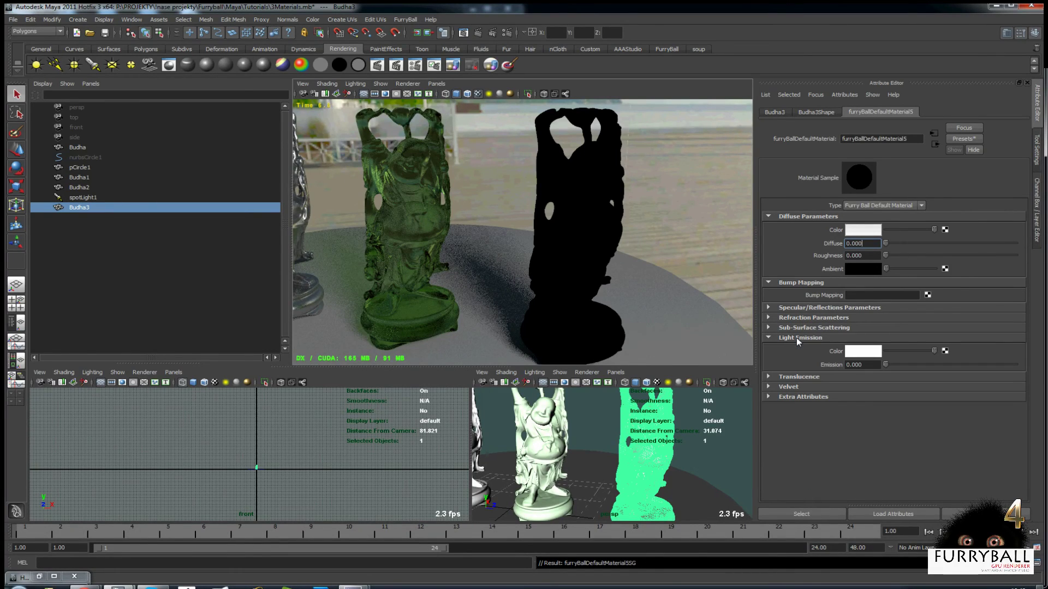
{"action": "left_click", "coordinate": [864, 351]}
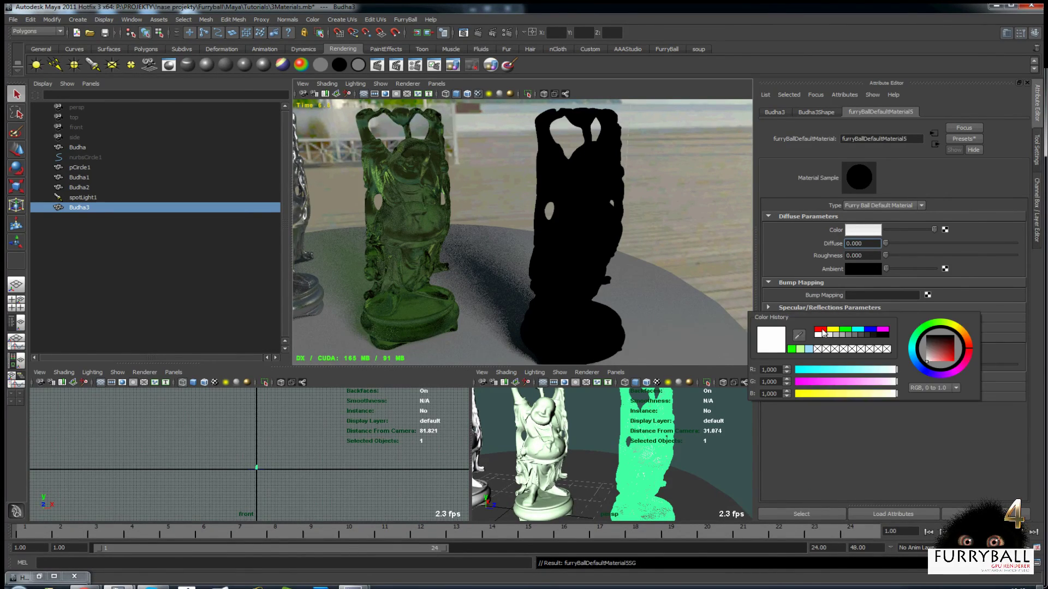
{"action": "left_click", "coordinate": [823, 331]}
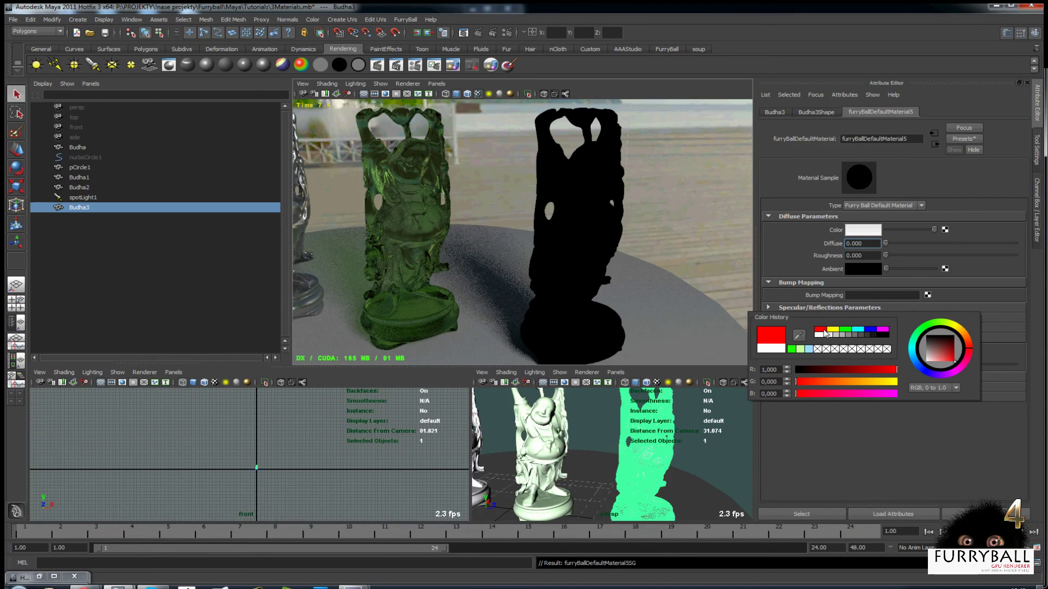
{"action": "left_click_drag", "start_coordinate": [861, 368], "coordinate": [712, 373]}
{"action": "type", "text": "10"}
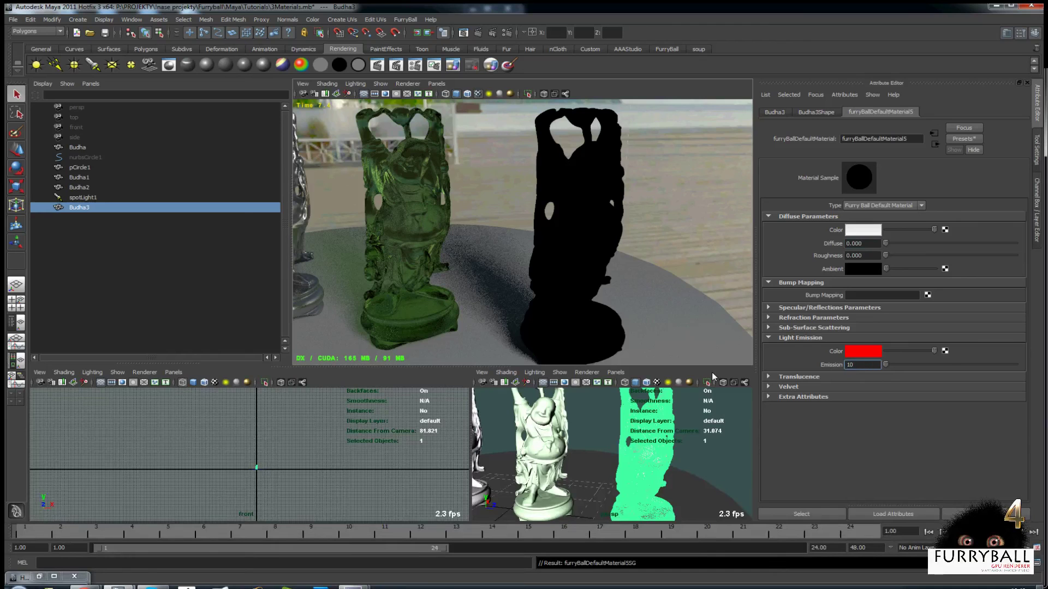
{"action": "key", "text": "Return"}
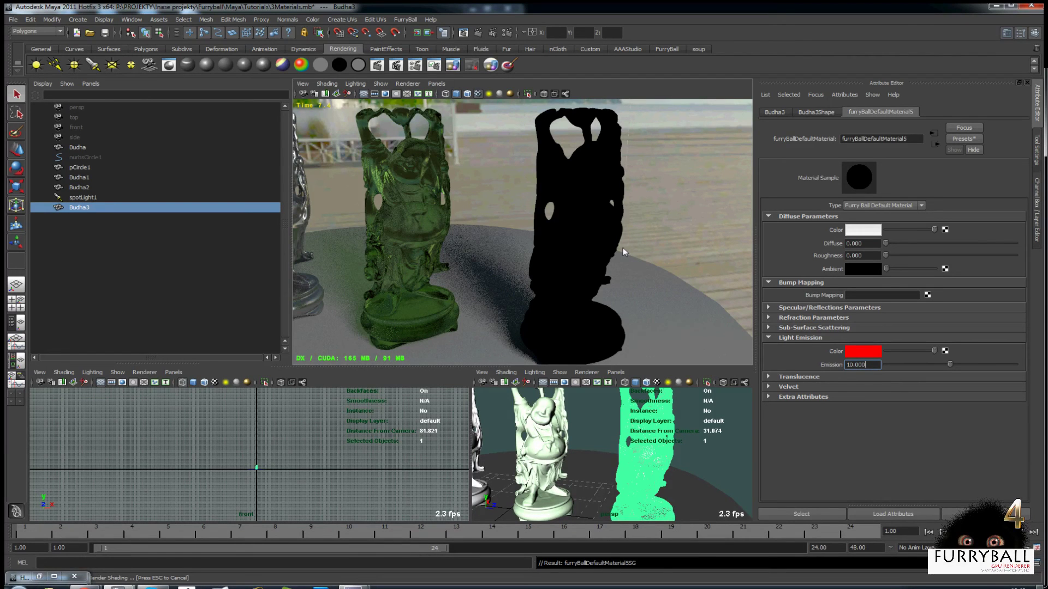
Frame all four statues and examine the light that the glowing Budha3 casts on its surroundings
{"action": "scroll", "coordinate": [626, 257], "scroll_direction": "down", "scroll_amount": 3}
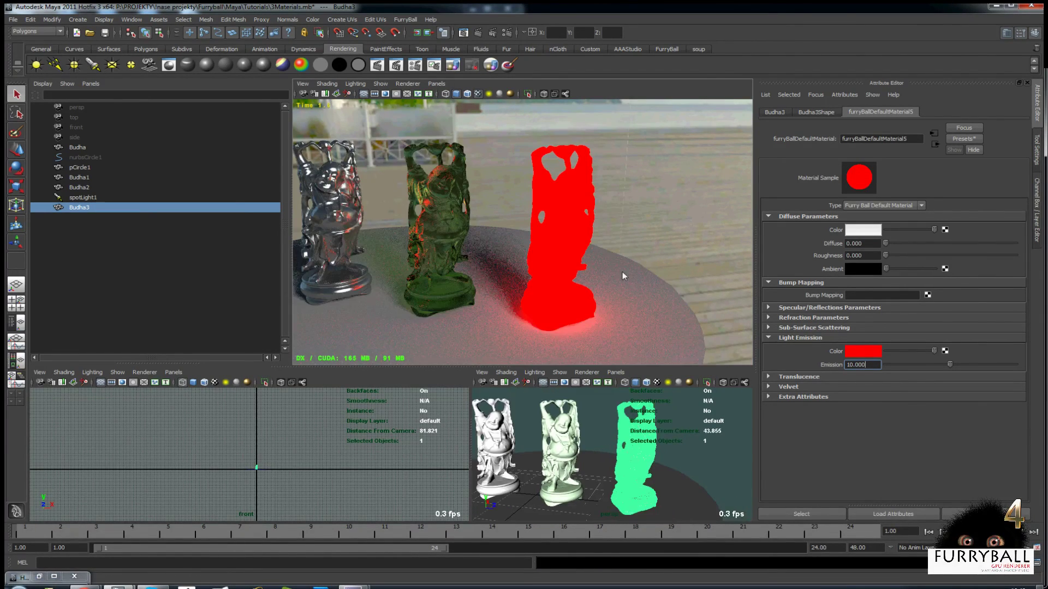
{"action": "middle_click_drag", "start_coordinate": [622, 271], "coordinate": [693, 290], "text": "alt"}
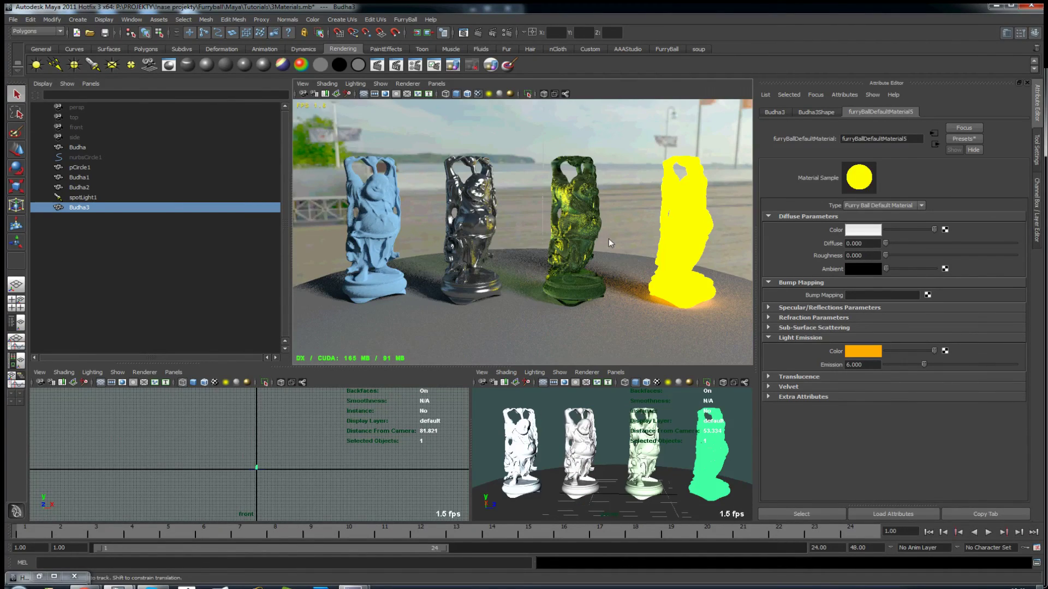
{"action": "middle_click_drag", "start_coordinate": [609, 239], "coordinate": [605, 242], "text": "alt"}
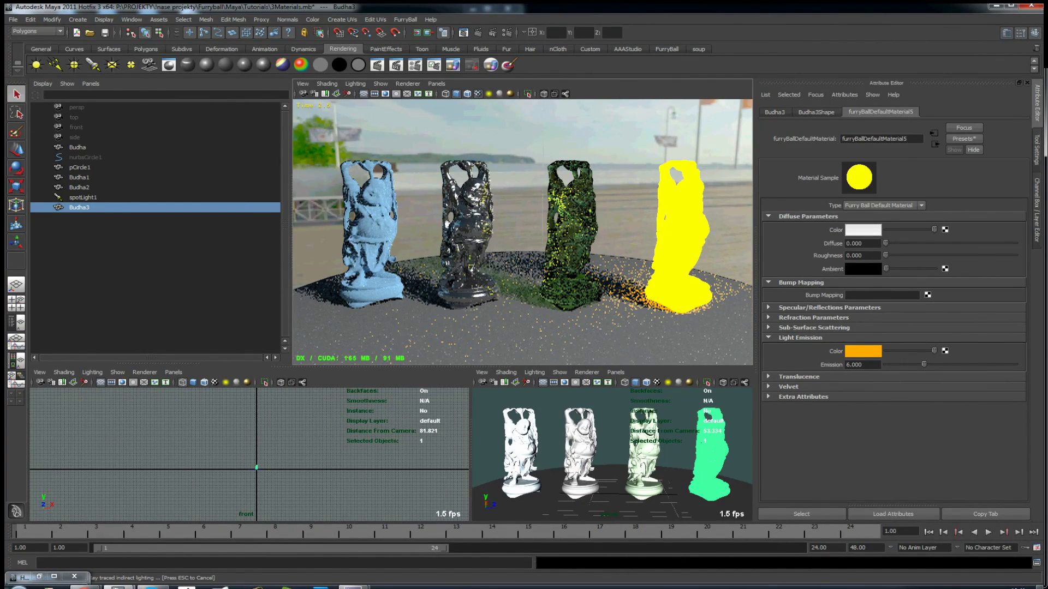